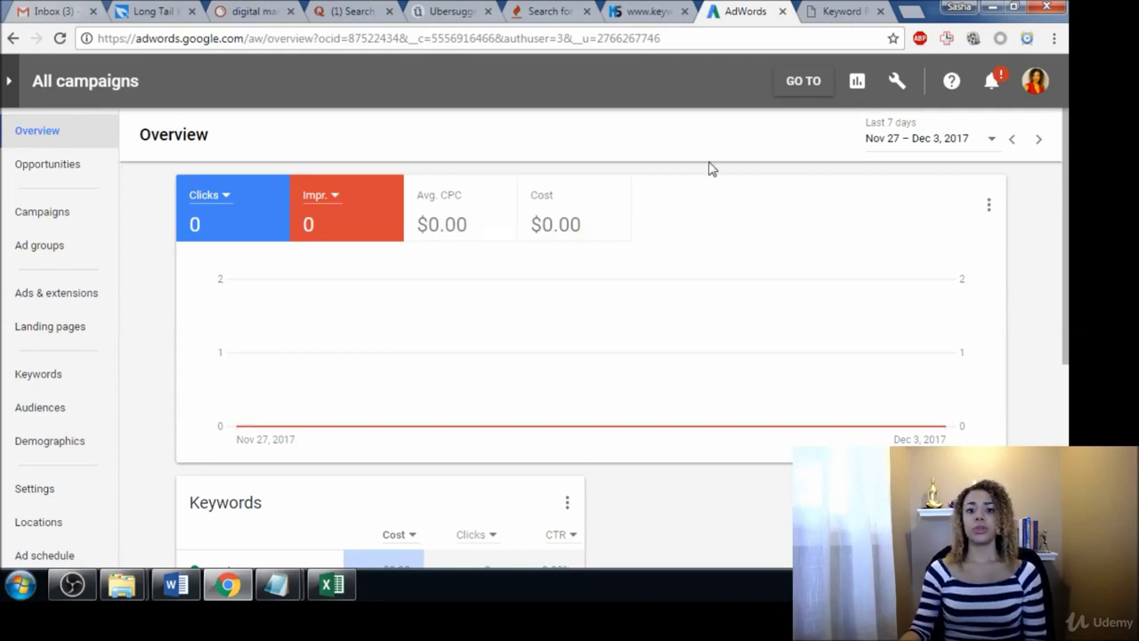
Step: Switch to Keyword Planner and look over the options for finding new keywords and getting search volume data
left_click(847, 12)
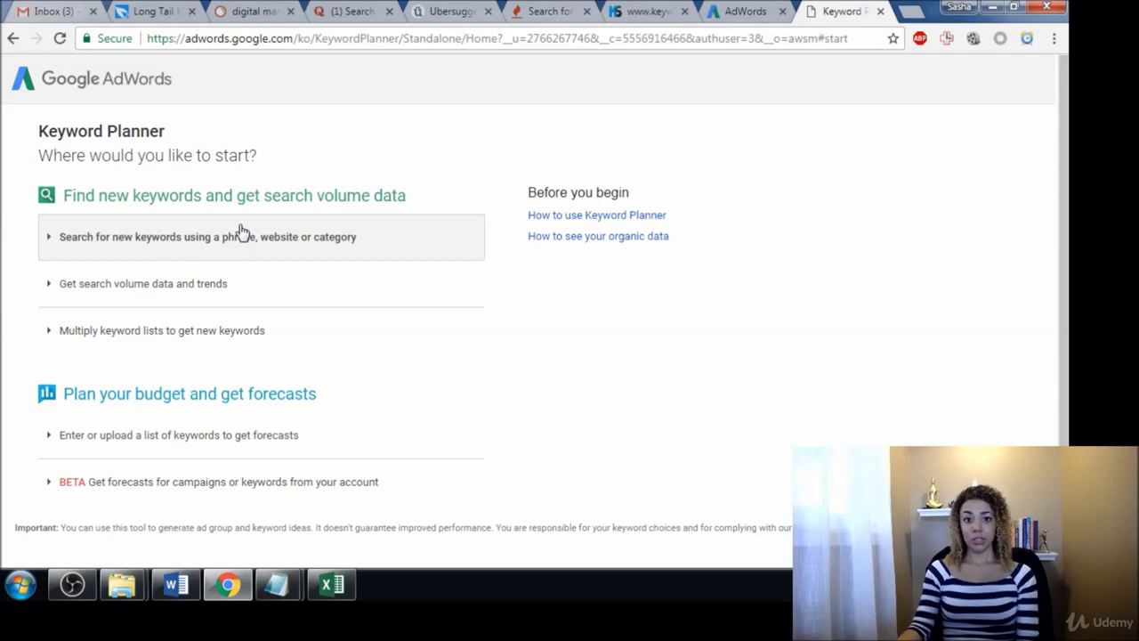
left_click(210, 247)
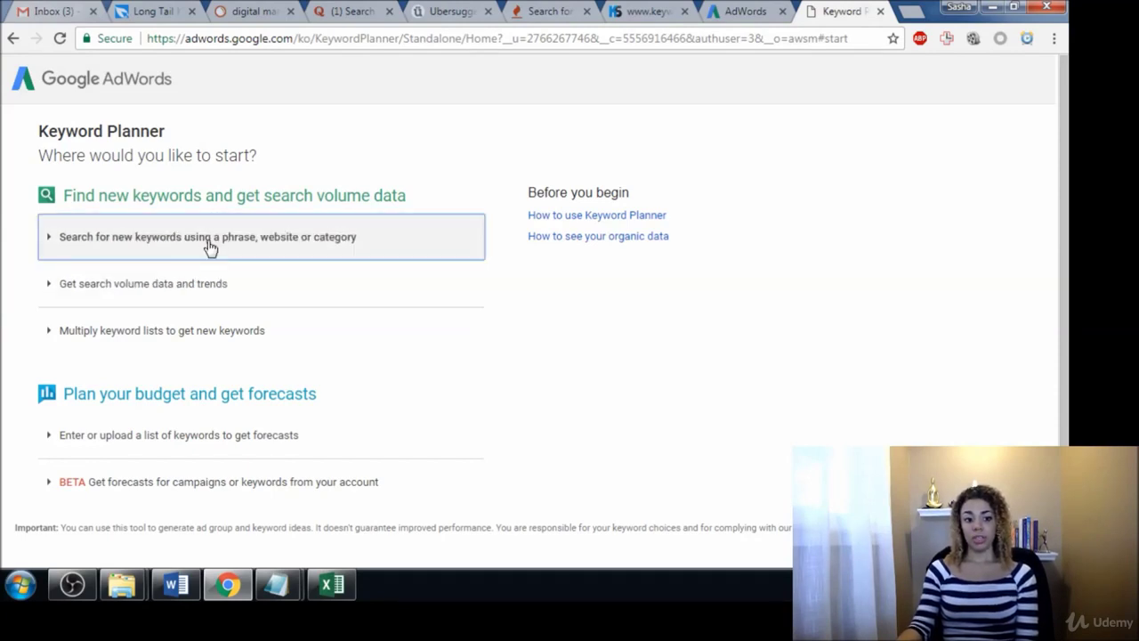
left_click(51, 237)
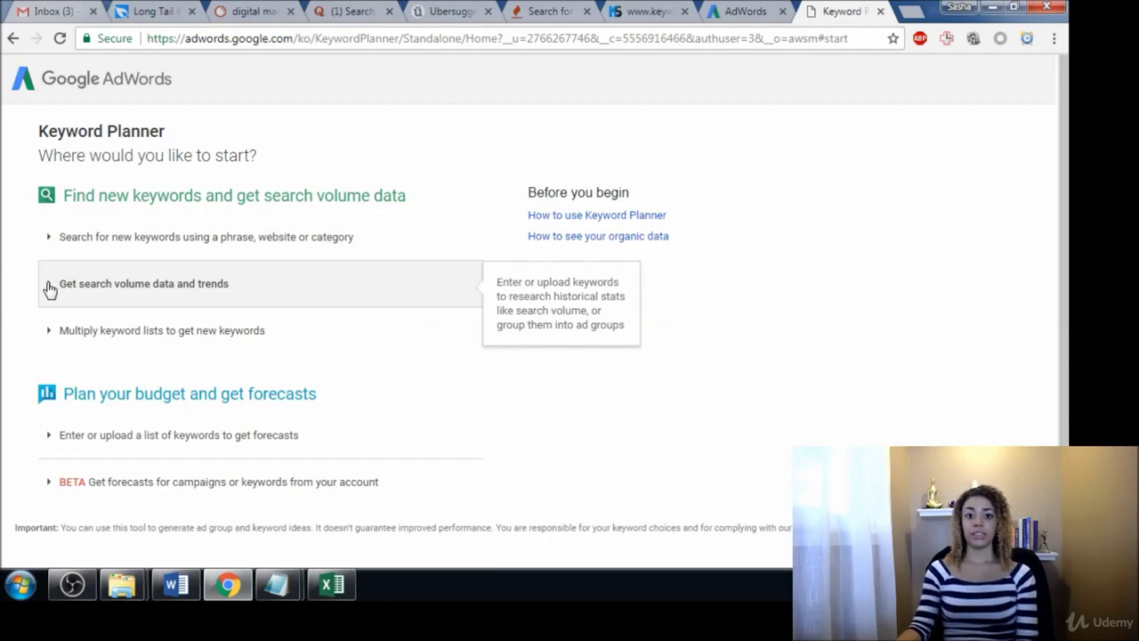
left_click(50, 288)
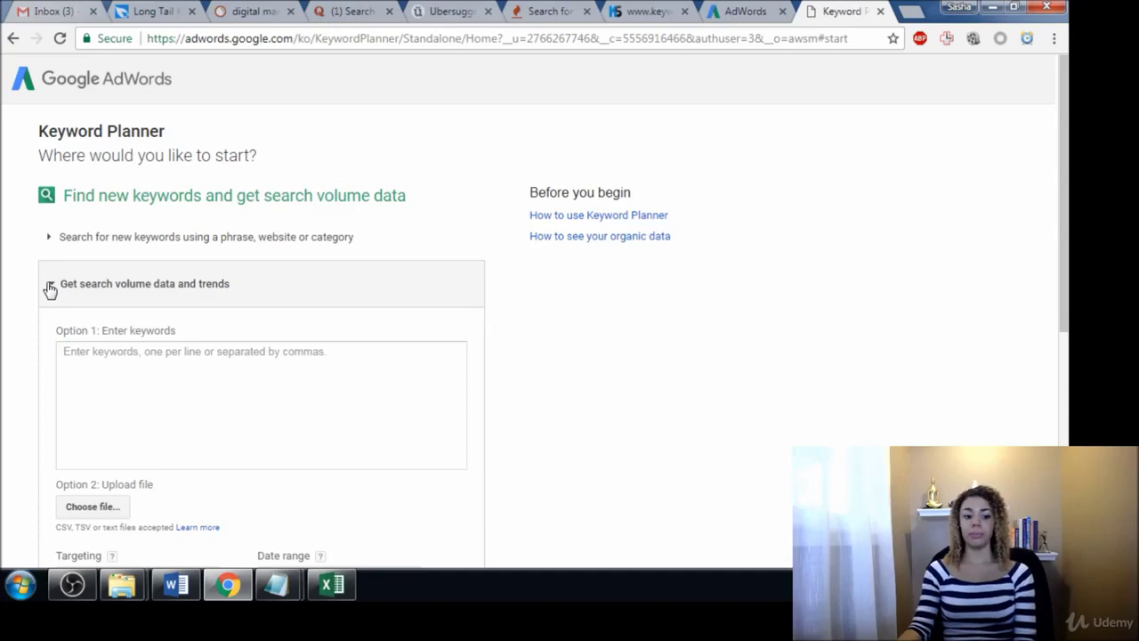
left_click(49, 287)
Step: Copy the whole keyword list, from Blog Business Plan to online courses, in the Notepad window that holds it
mouse_move(278, 584)
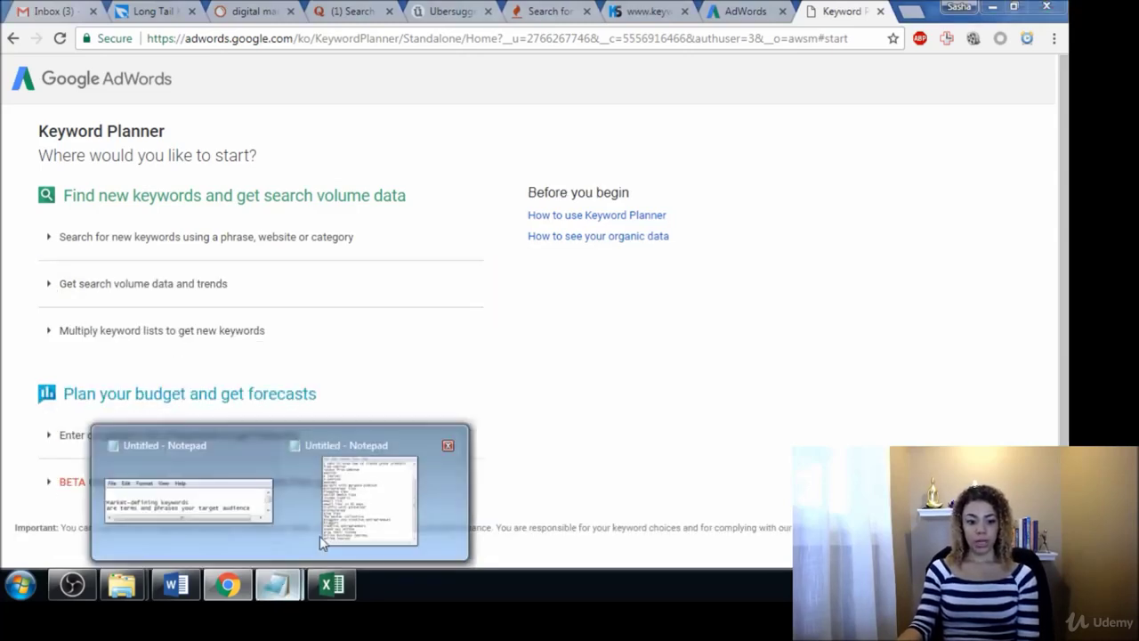
left_click(320, 536)
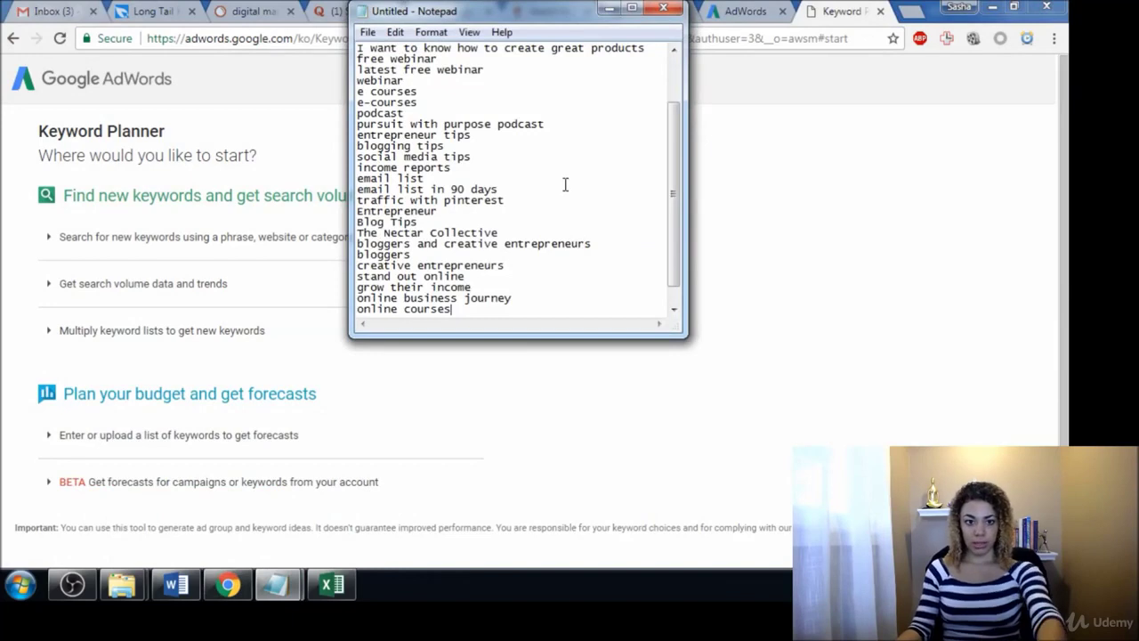
scroll(560, 178, "up", 2)
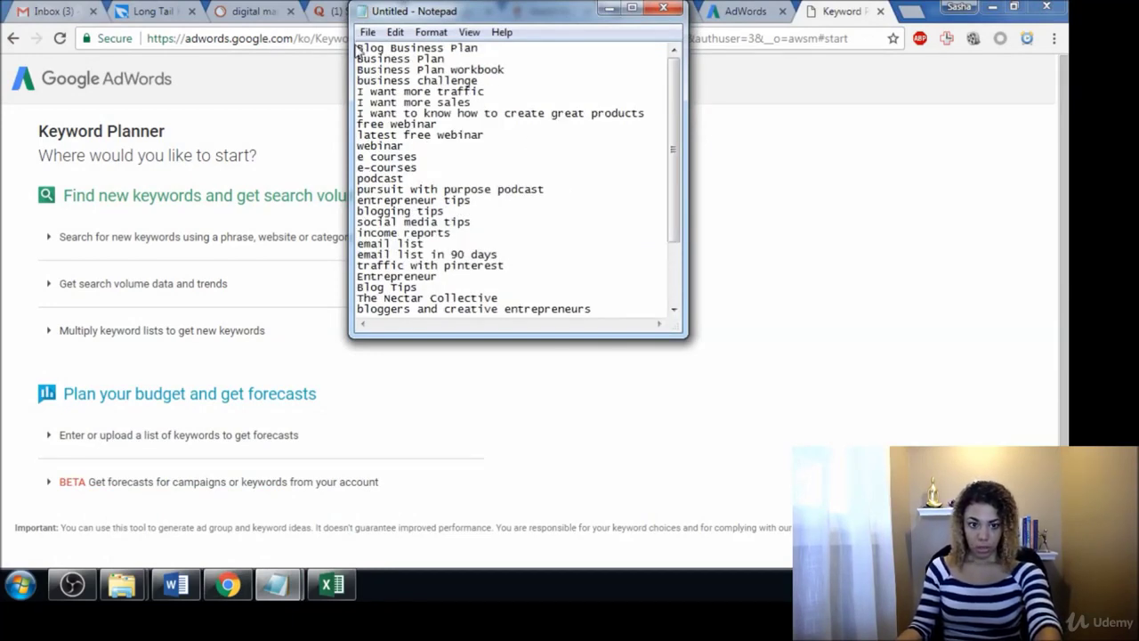
left_click_drag(357, 48, 624, 384)
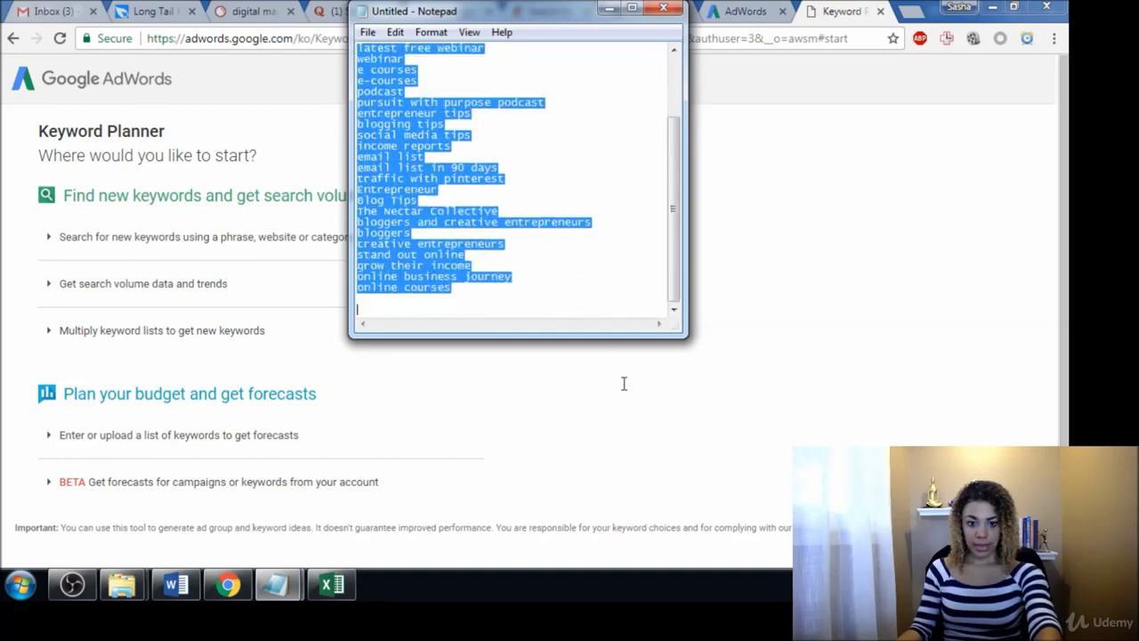
Step: Search for new keywords with the copied list pasted as the product or service, and get ideas
left_click(173, 238)
left_click(172, 325)
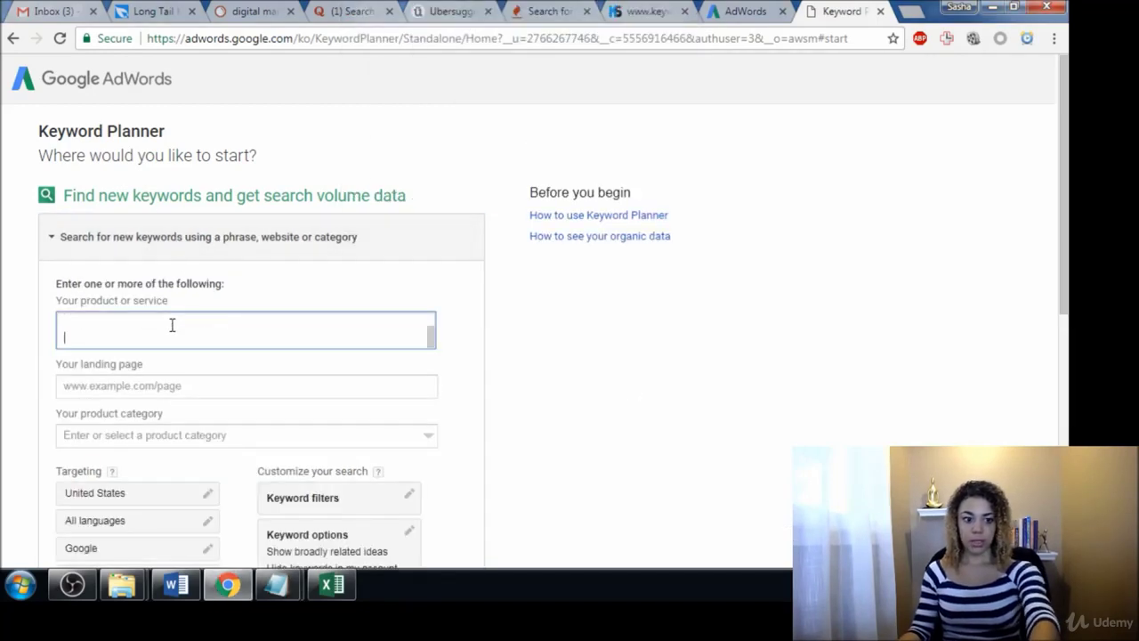
type("online business journey online courses")
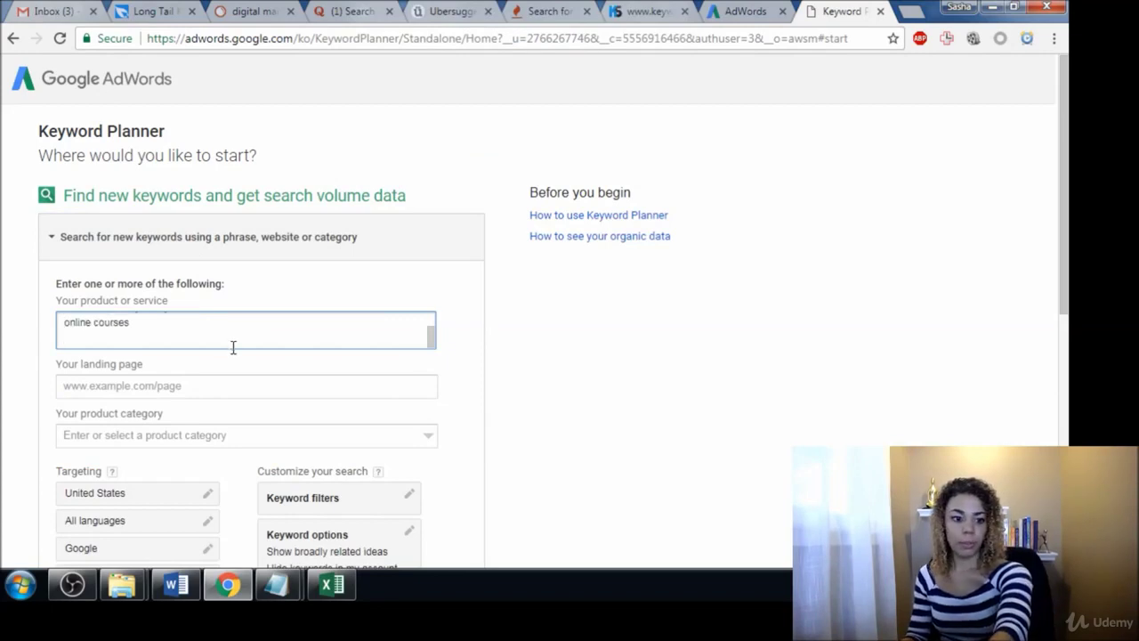
left_click(158, 387)
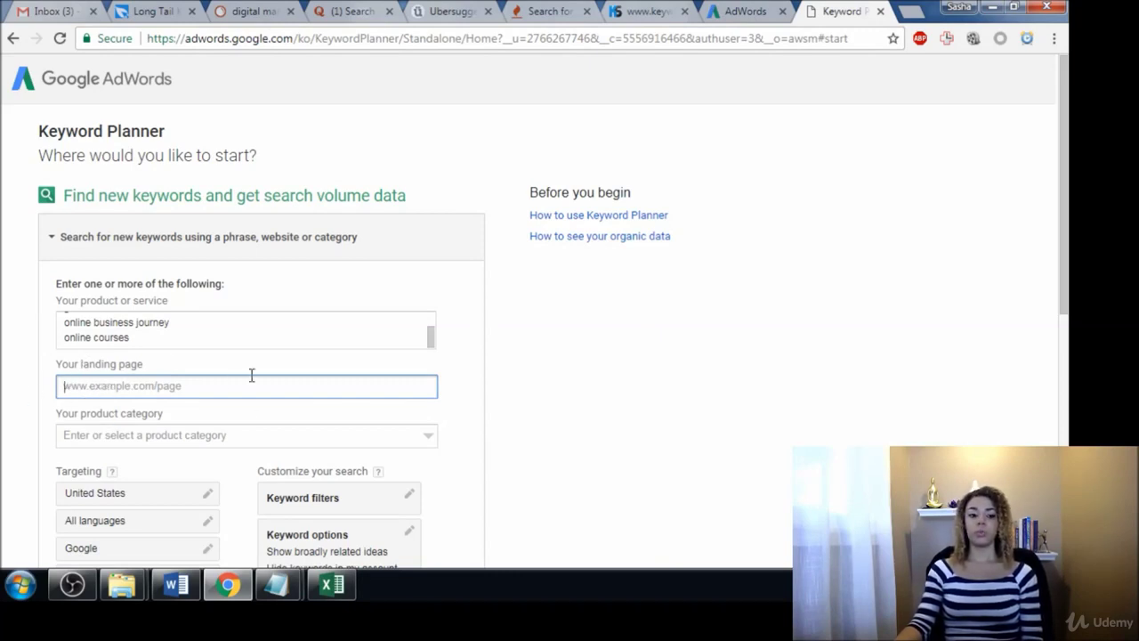
scroll(576, 318, "down", 2)
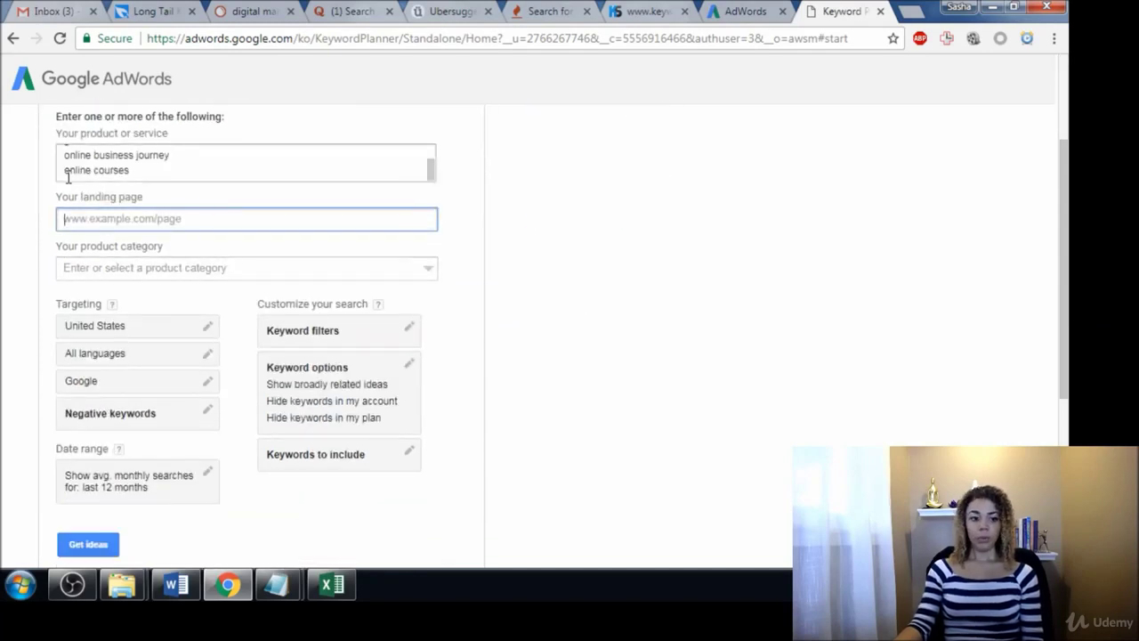
left_click(97, 555)
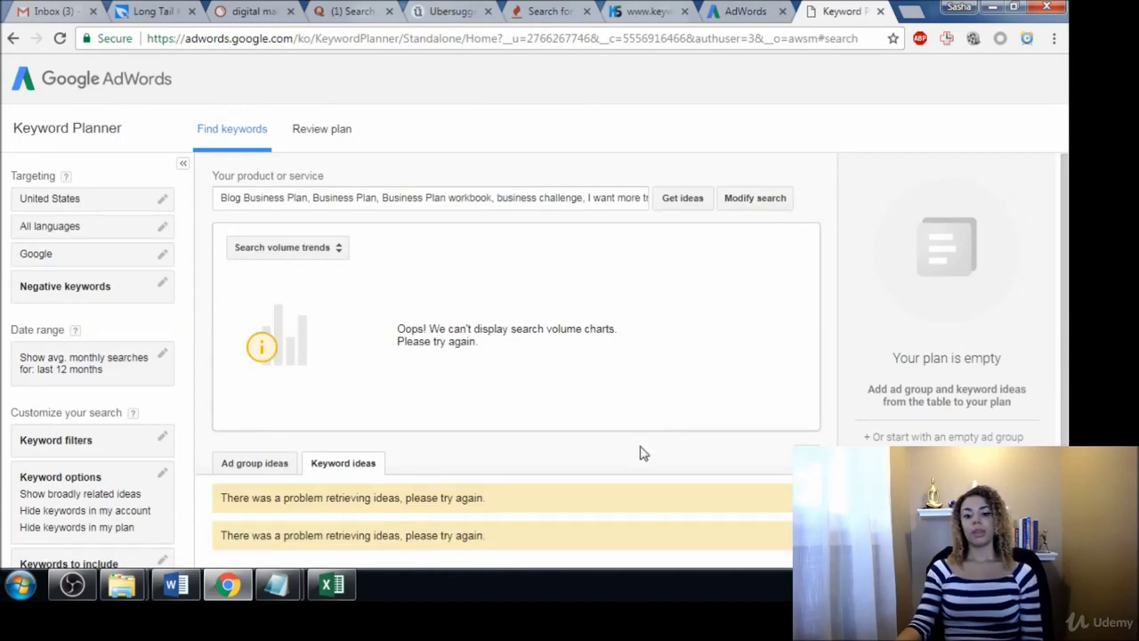
Step: Request ideas for the keyword list again and show the ad group ideas
scroll(643, 453, "down", 1)
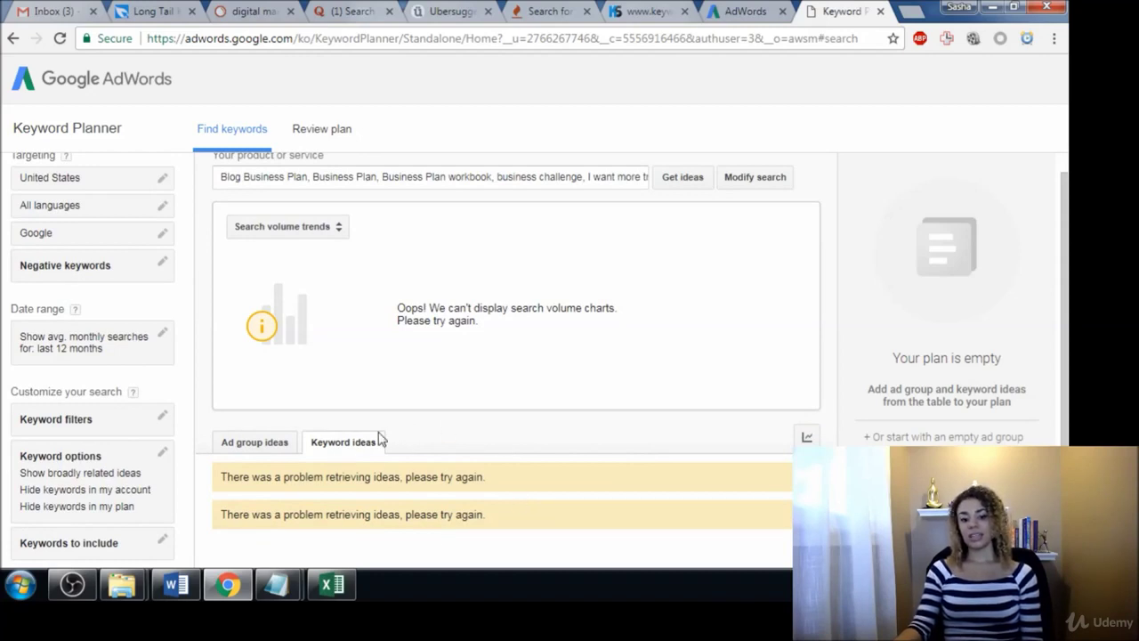
left_click(692, 183)
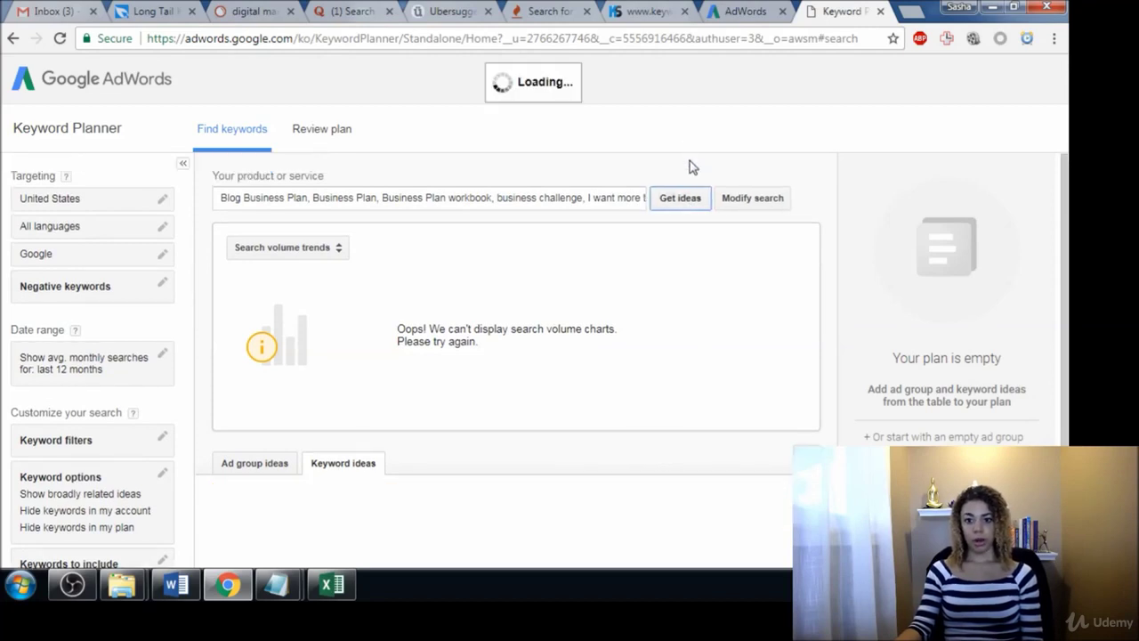
left_click(250, 466)
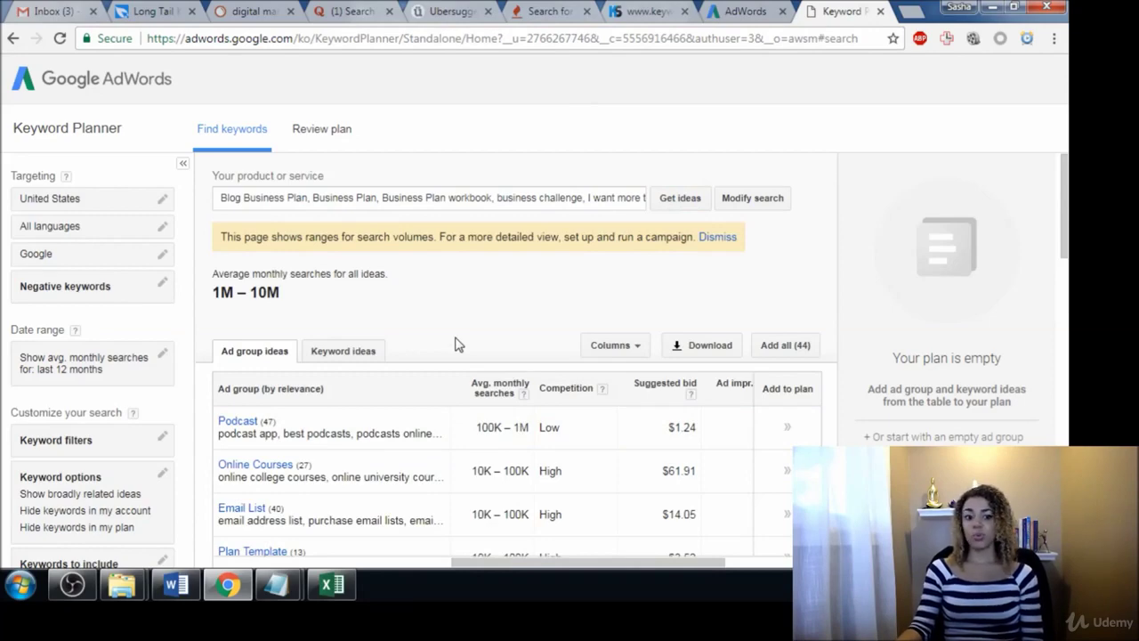
Step: Examine the suggested ad groups with their average monthly searches, competition and suggested bids
scroll(457, 345, "down", 3)
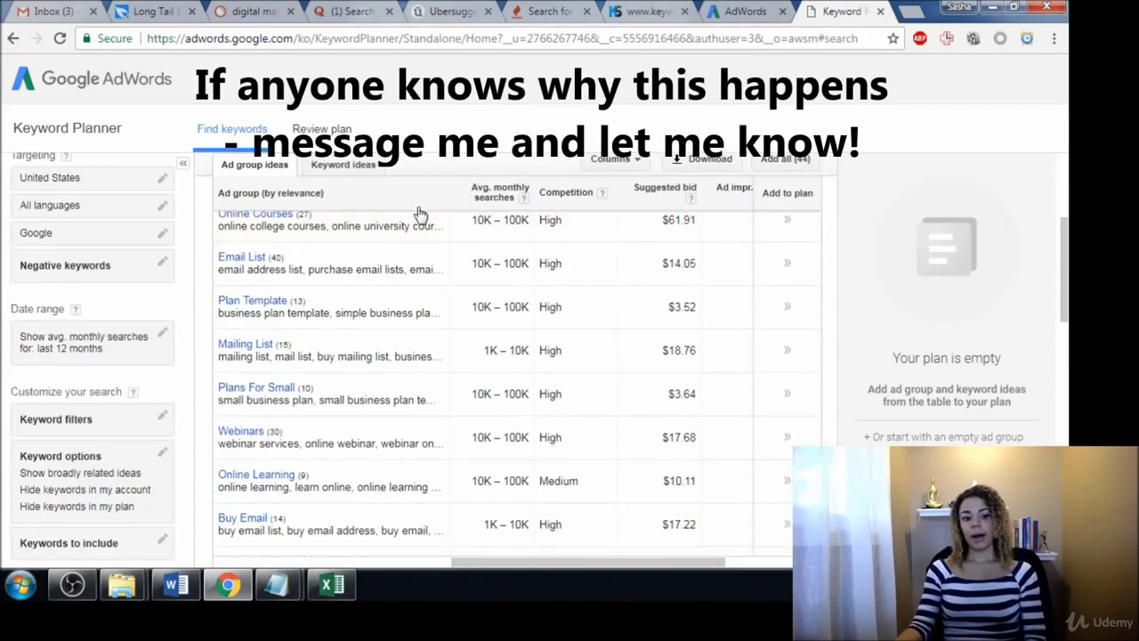
scroll(391, 293, "up", 4)
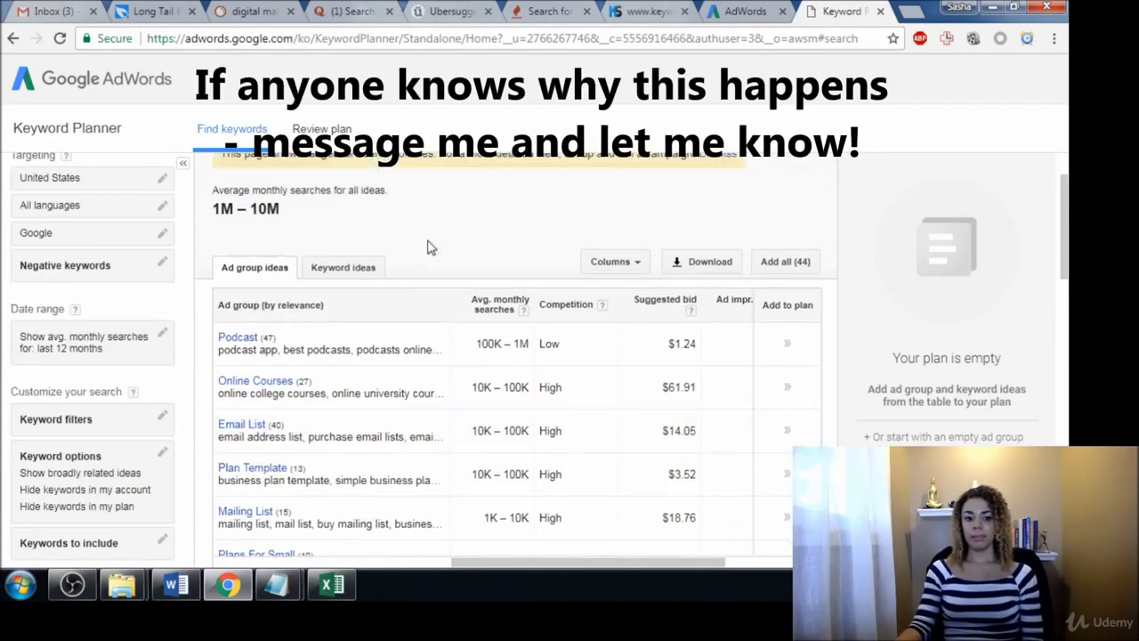
scroll(427, 246, "up", 2)
scroll(405, 351, "down", 3)
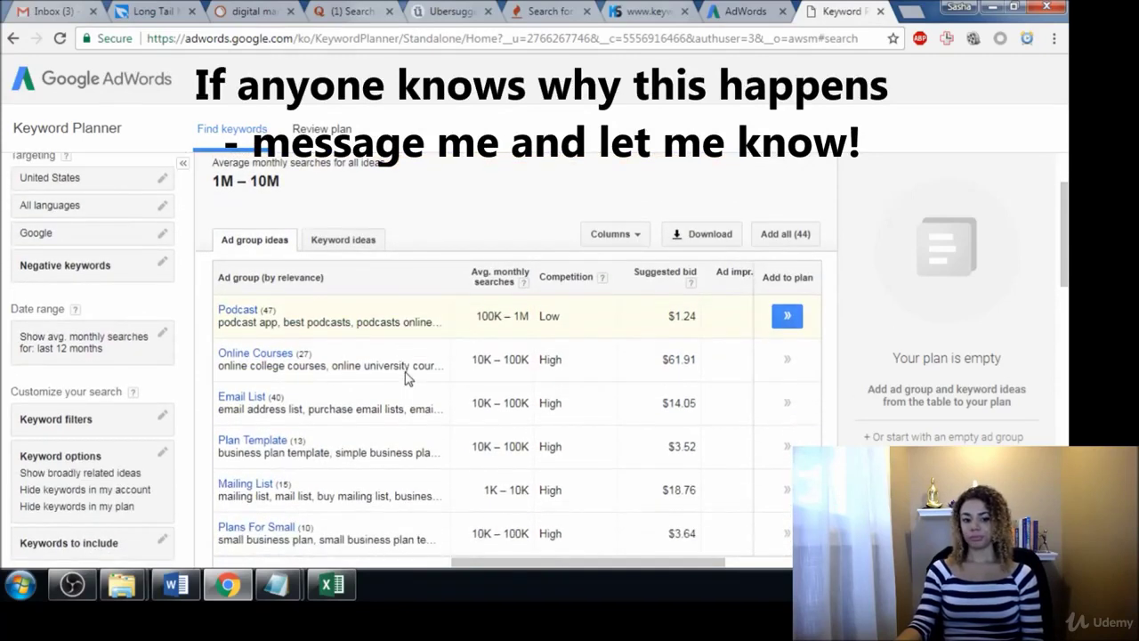
scroll(405, 378, "down", 1)
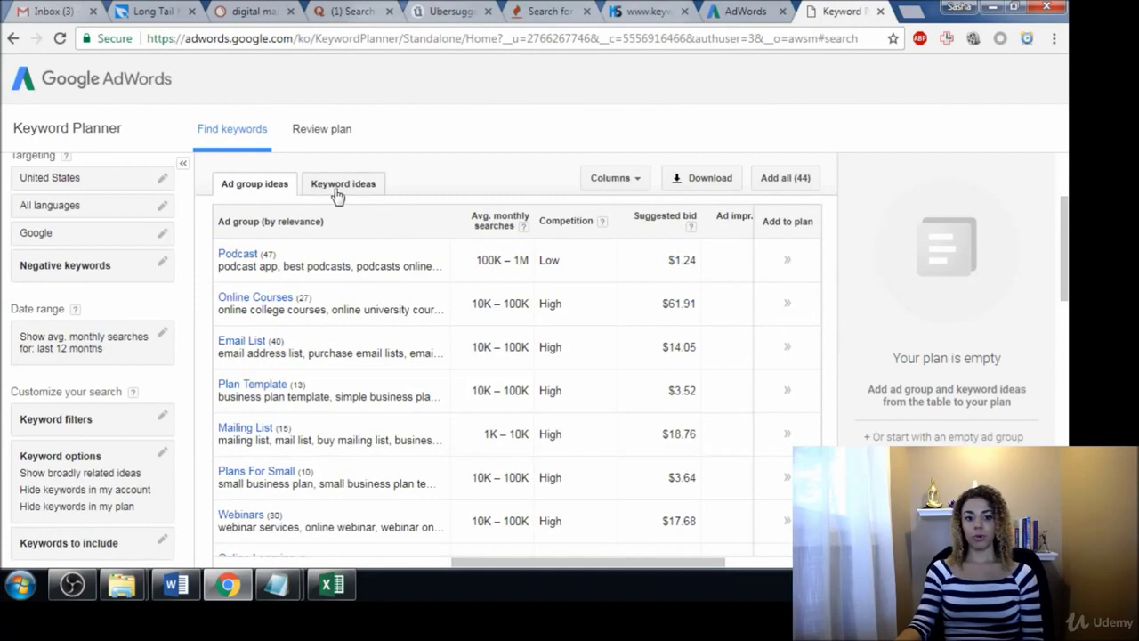
scroll(472, 272, "up", 2)
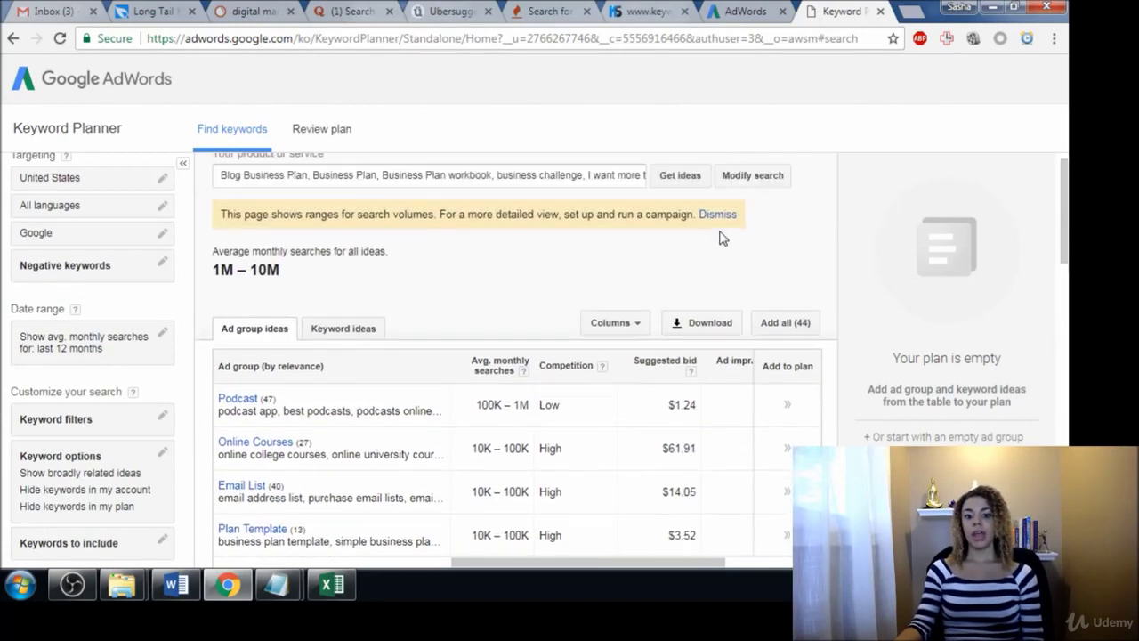
scroll(721, 238, "up", 1)
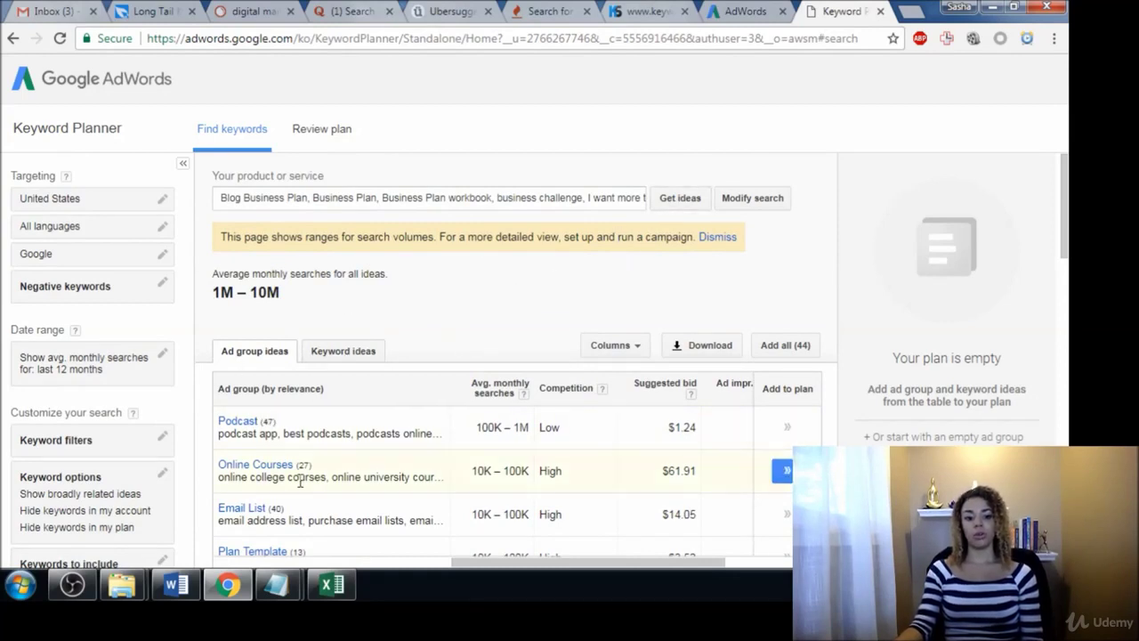
scroll(501, 339, "down", 1)
scroll(501, 338, "down", 1)
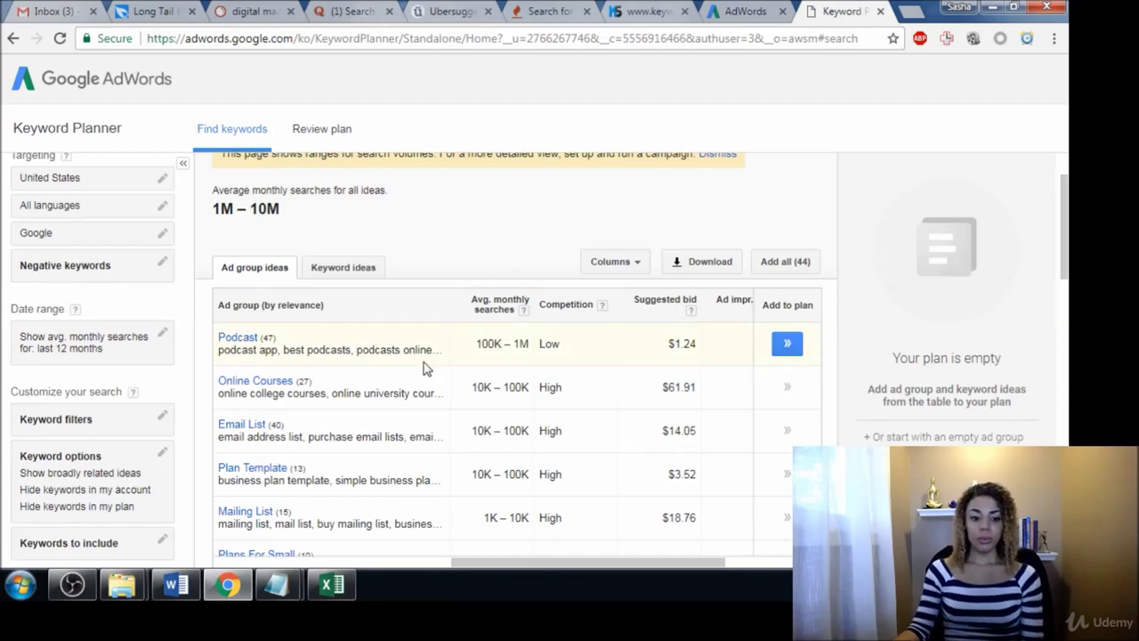
scroll(424, 369, "down", 1)
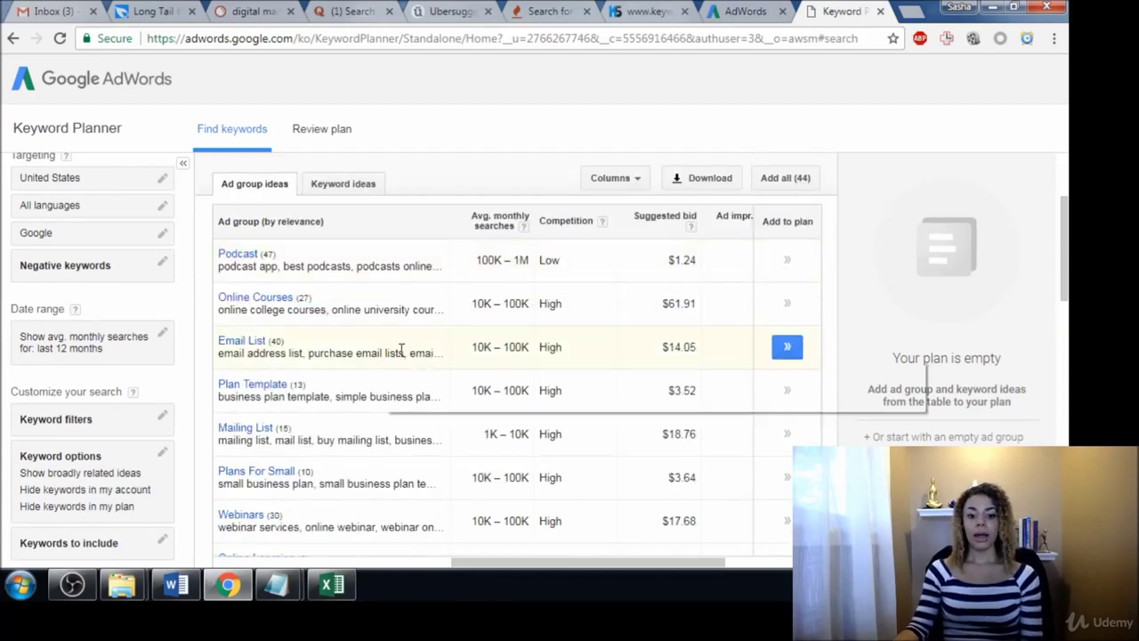
Step: Try to add the Email List ad group to the plan
left_click(788, 348)
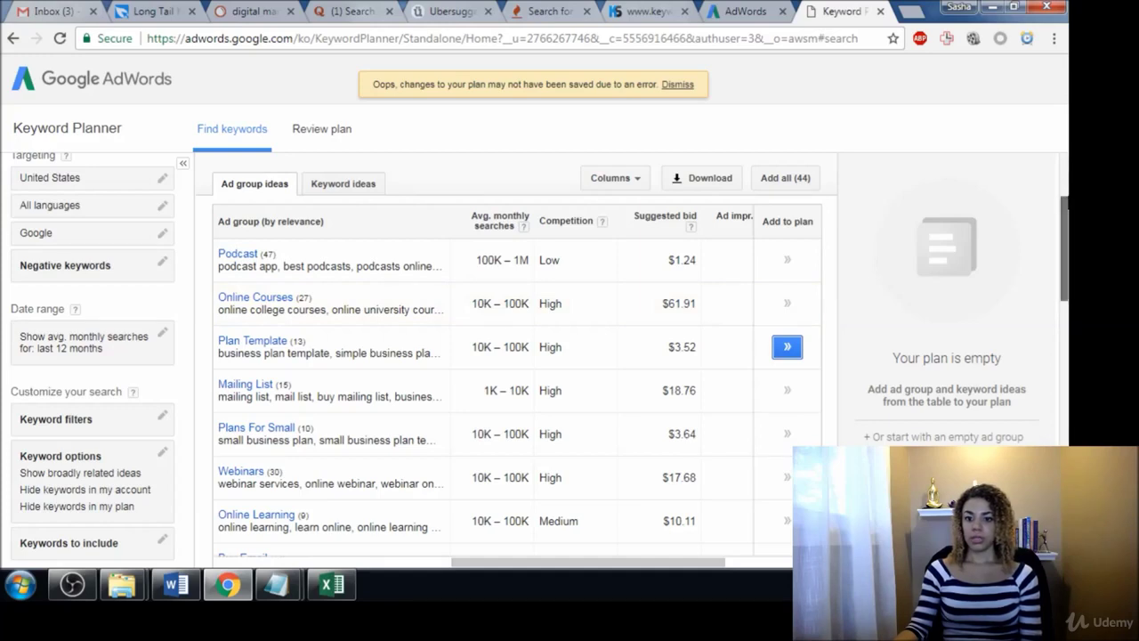
scroll(1065, 267, "up", 2)
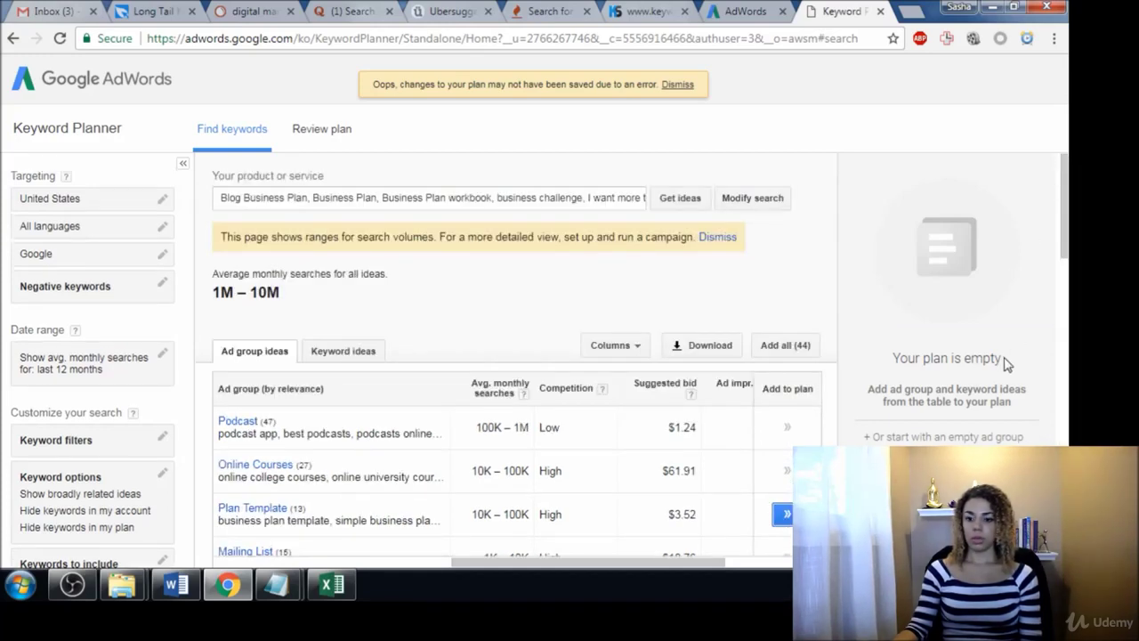
scroll(563, 338, "down", 2)
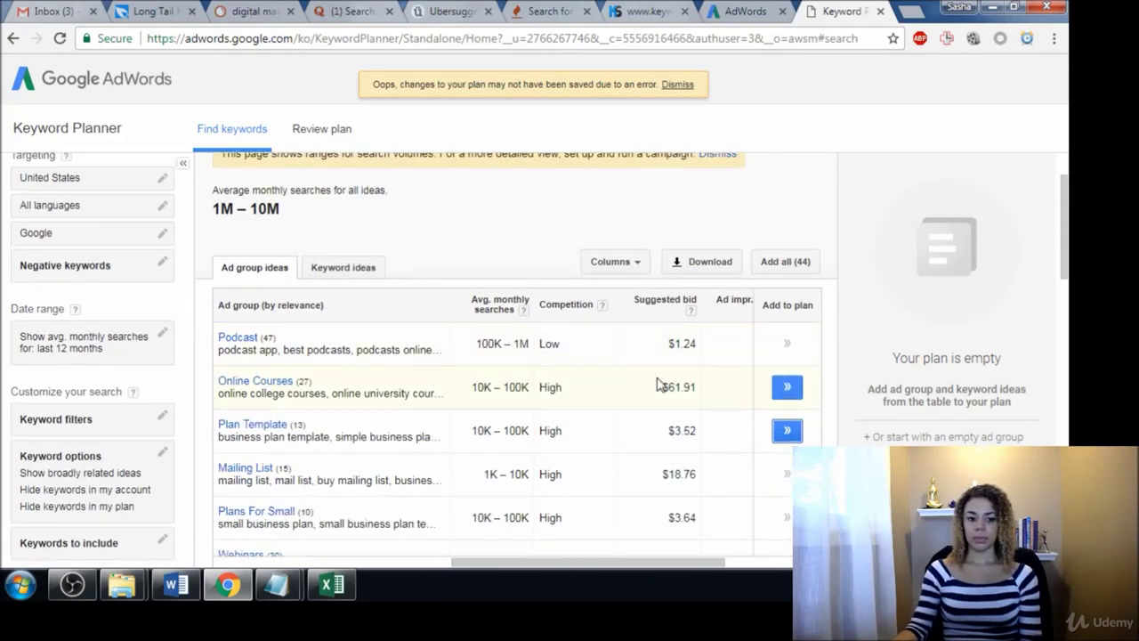
Step: Add the Online Courses and Webinars ad groups to the plan
left_click(787, 386)
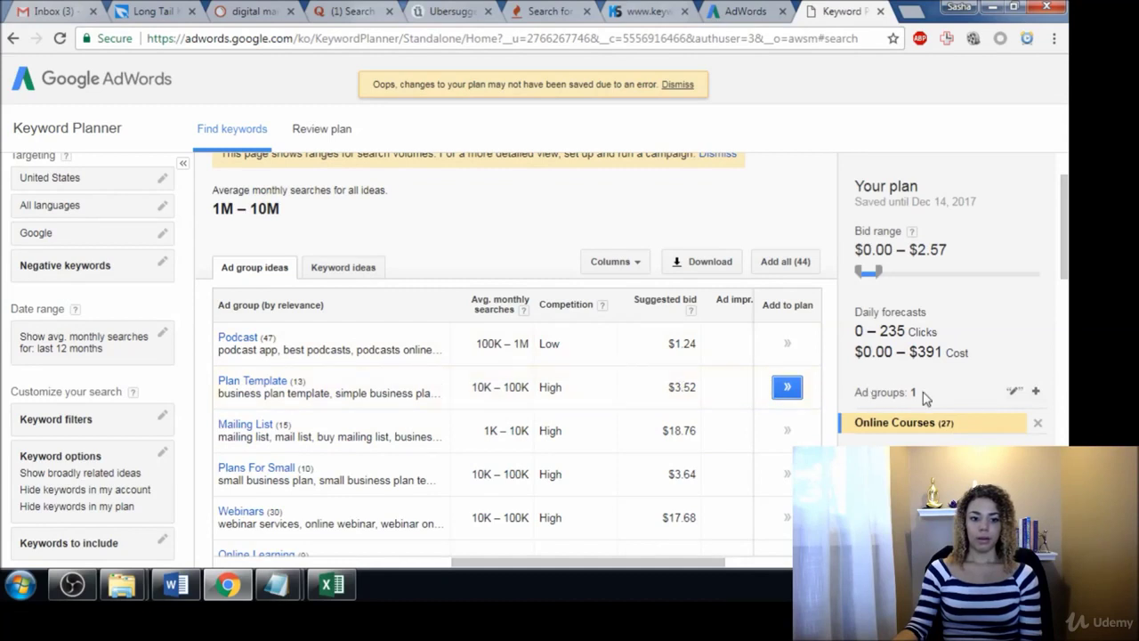
scroll(683, 374, "down", 2)
scroll(683, 374, "down", 1)
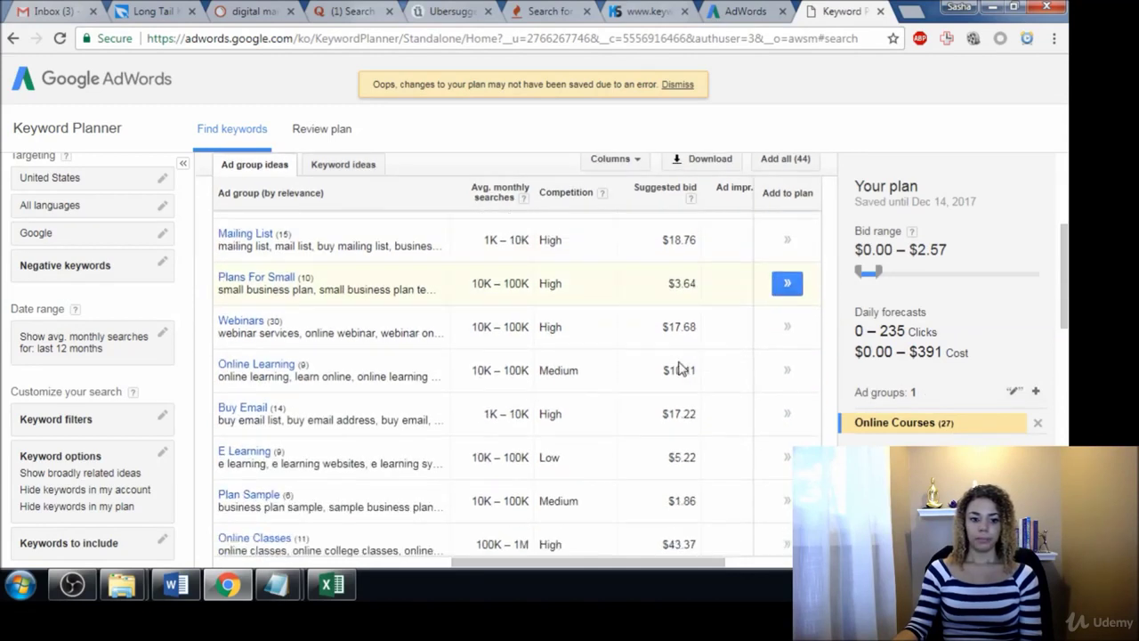
left_click(787, 327)
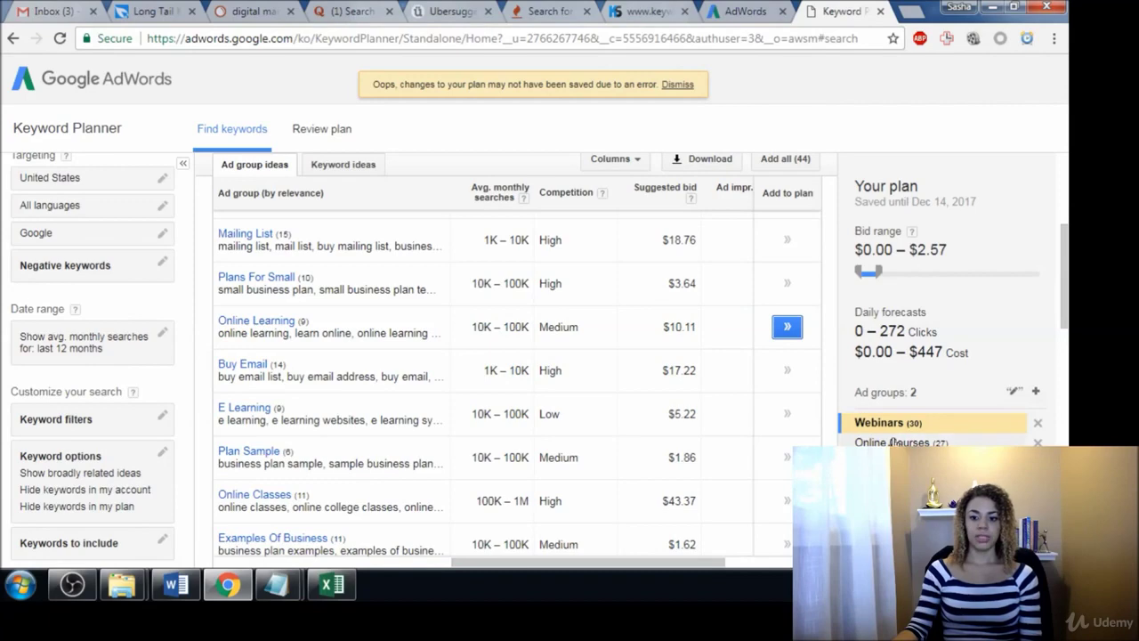
Step: Look through the remaining ad group ideas and add the low-competition E Learning group to the plan
scroll(598, 347, "up", 5)
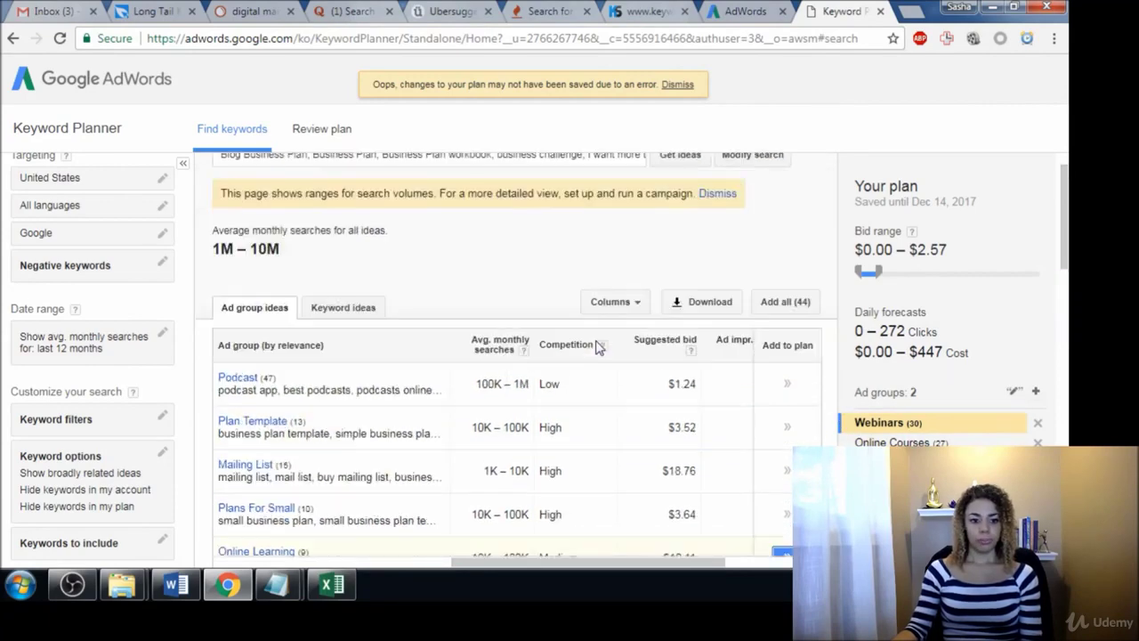
scroll(598, 347, "up", 1)
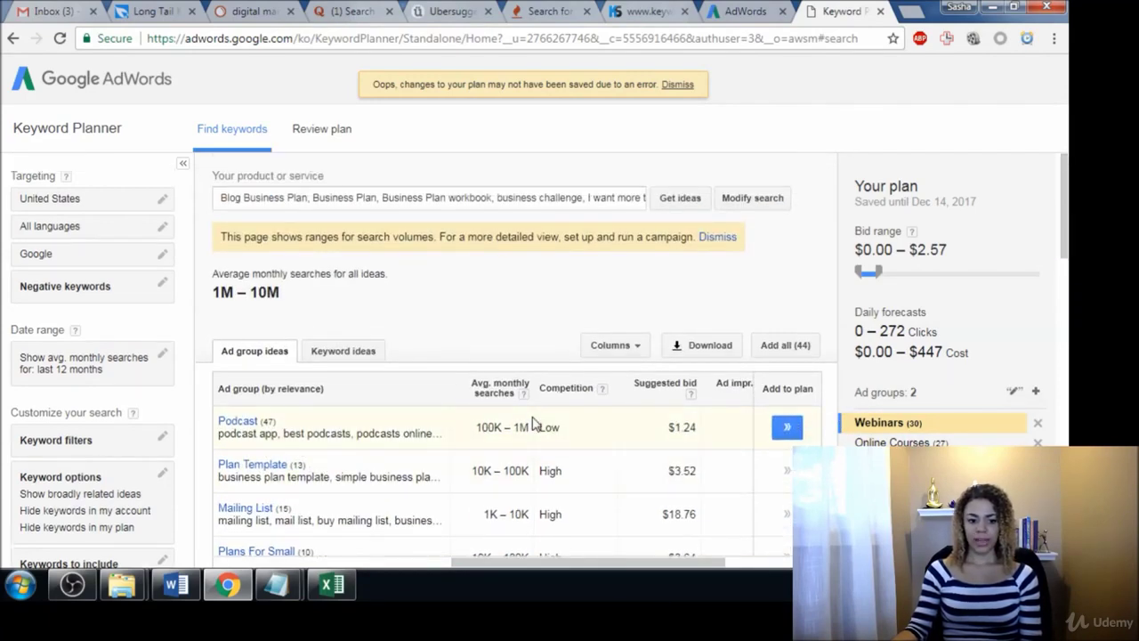
scroll(534, 423, "down", 1)
scroll(534, 423, "down", 3)
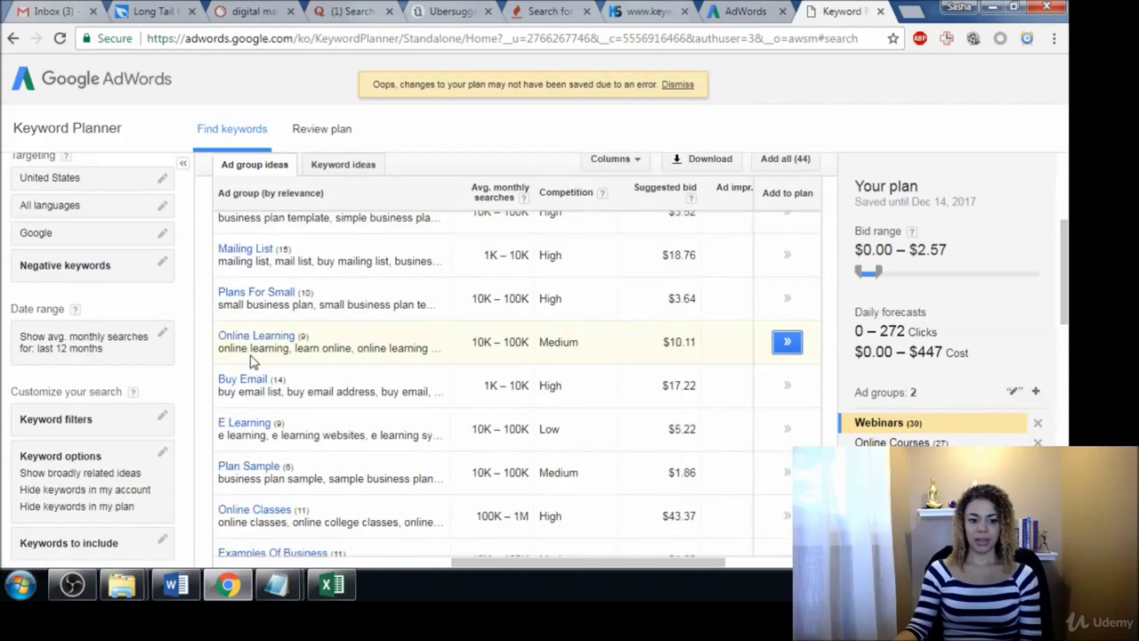
scroll(265, 306, "down", 1)
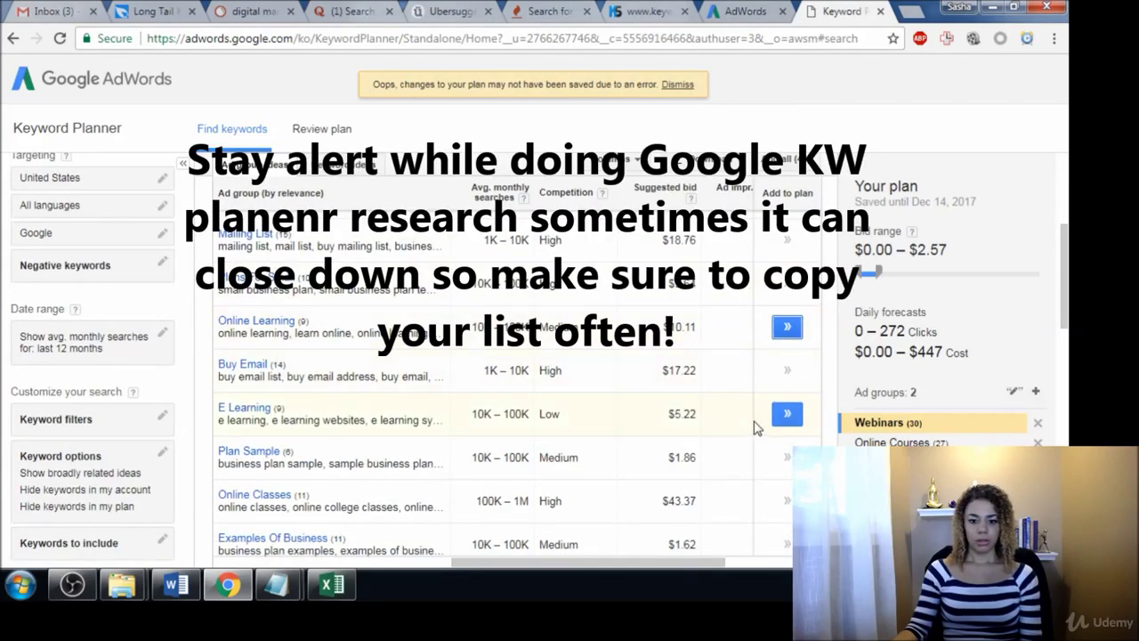
left_click(787, 413)
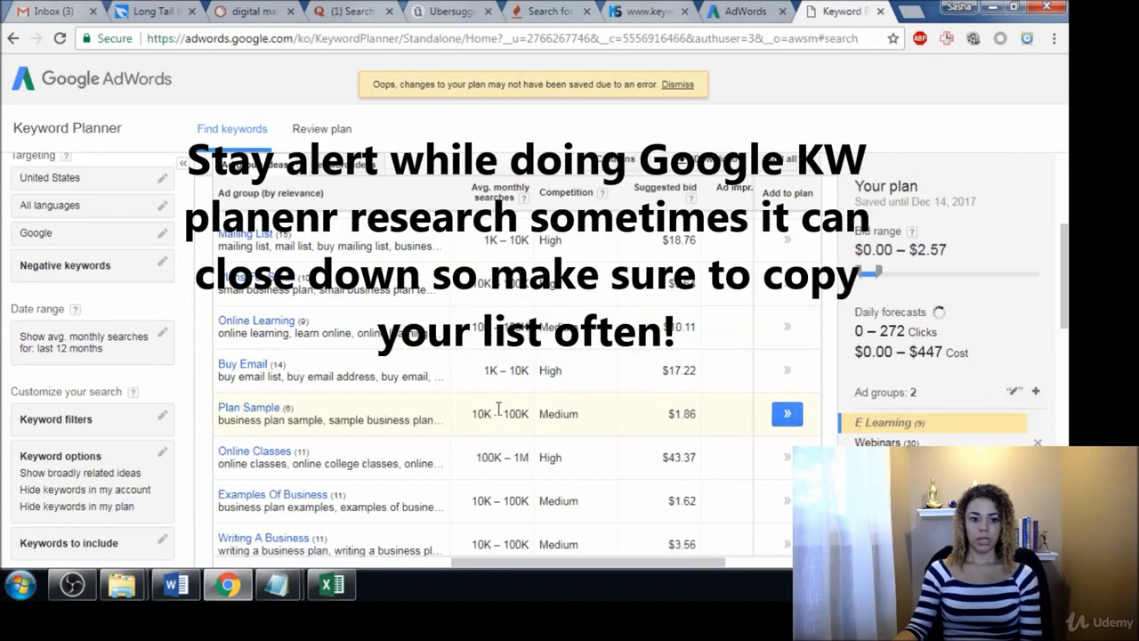
Step: Add the Online Learning, Online Classes and Marketing Lists ad groups to the plan
left_click(788, 328)
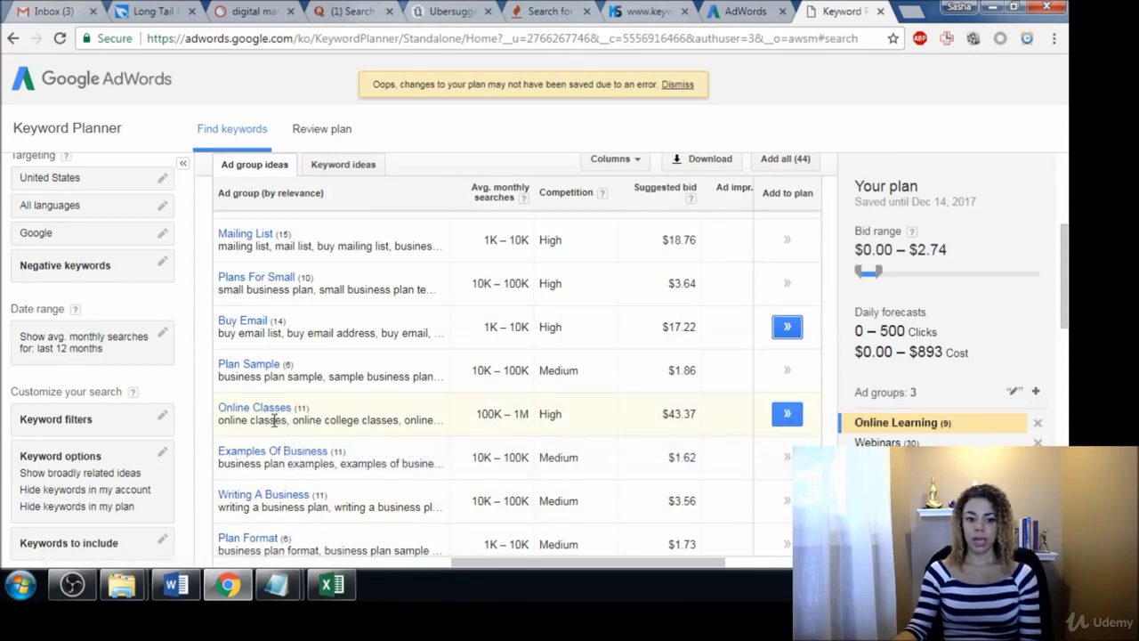
left_click(787, 413)
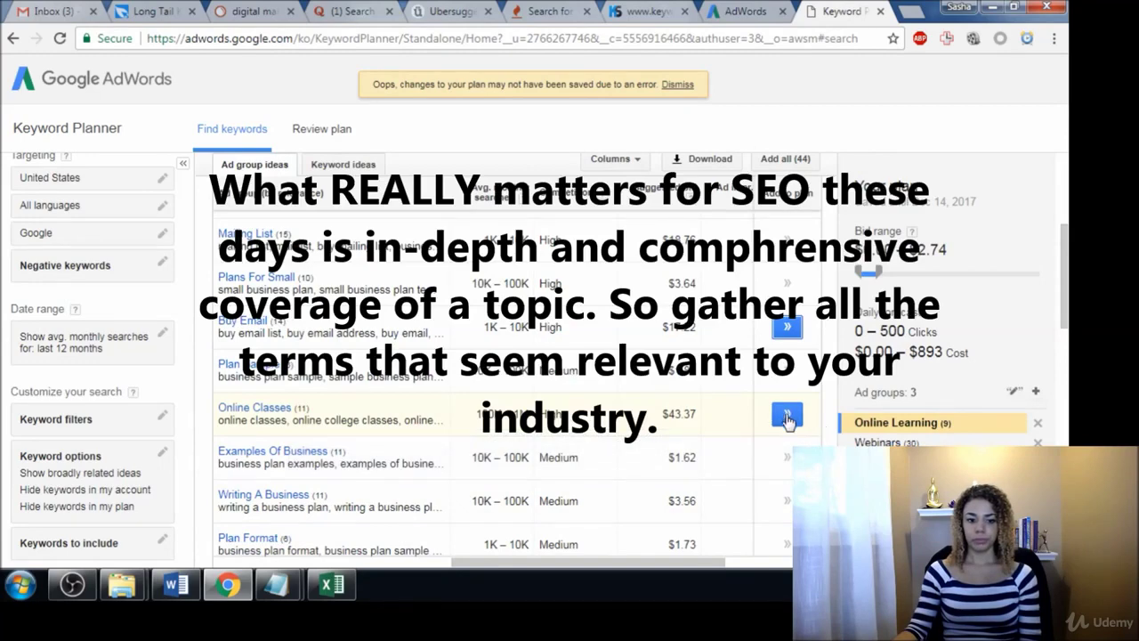
scroll(551, 331, "down", 3)
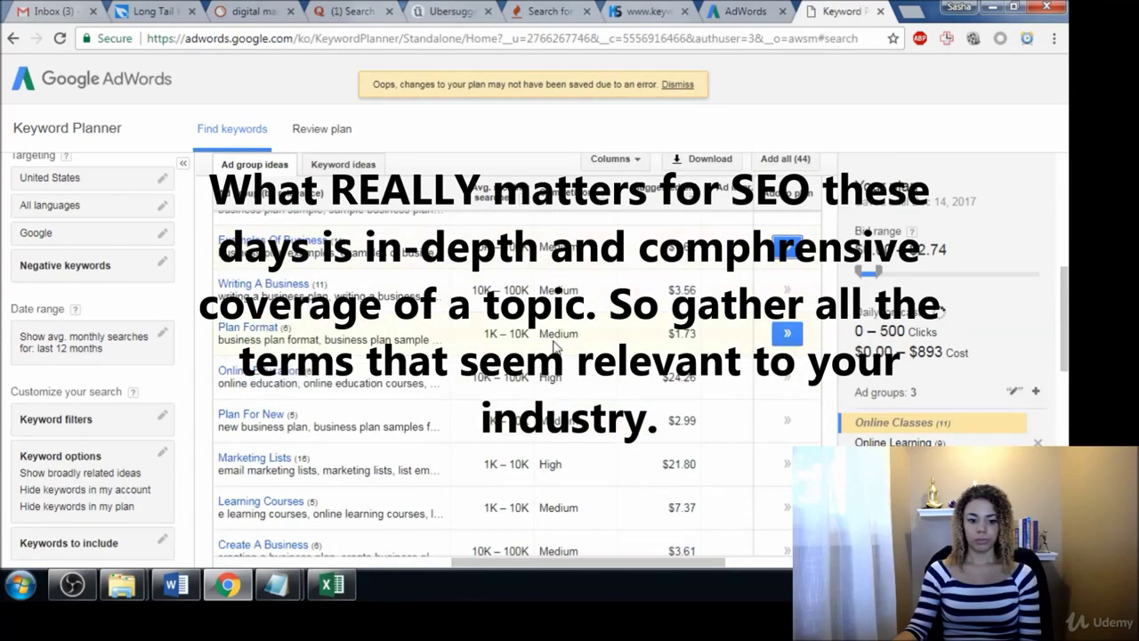
scroll(553, 345, "down", 2)
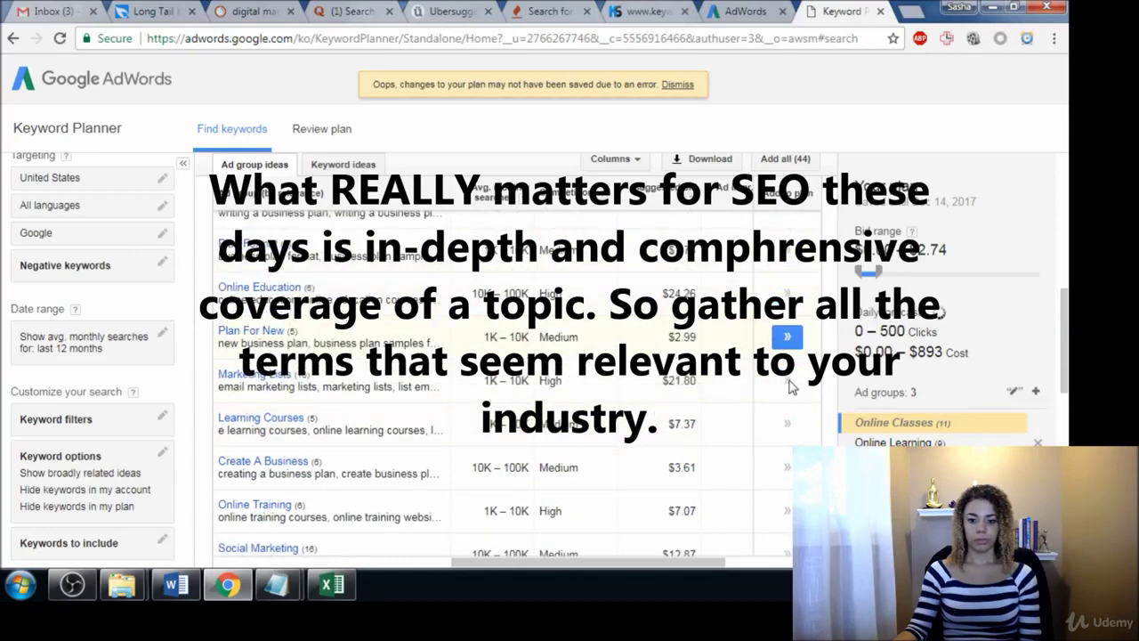
left_click(788, 383)
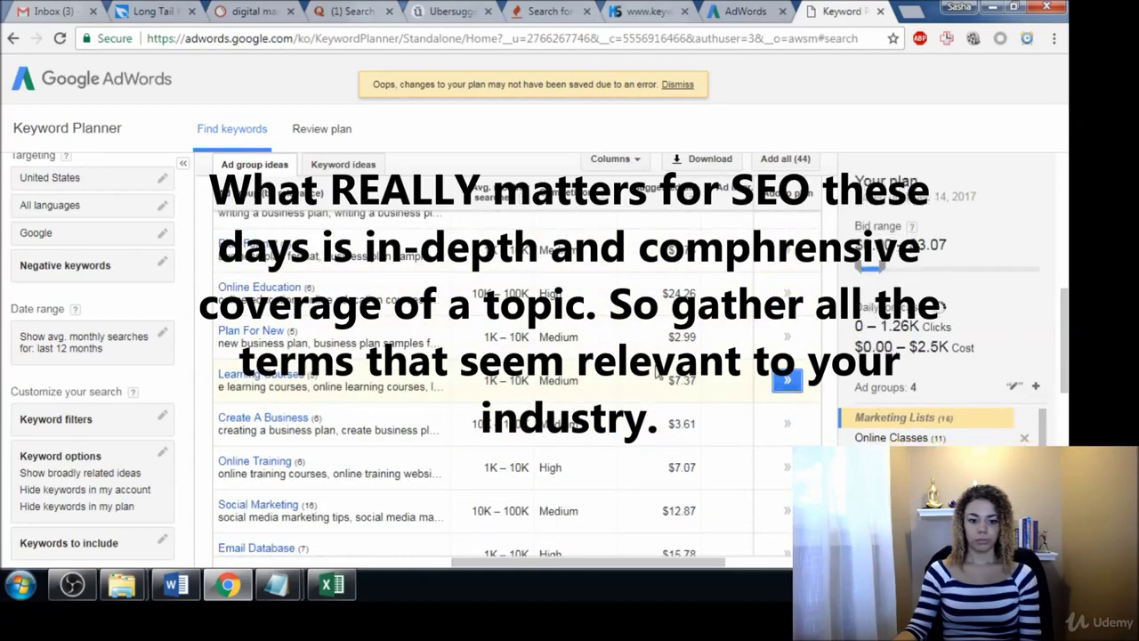
Step: Add the Create A Business, Social Marketing and Social Media ad groups to the plan
scroll(656, 372, "down", 2)
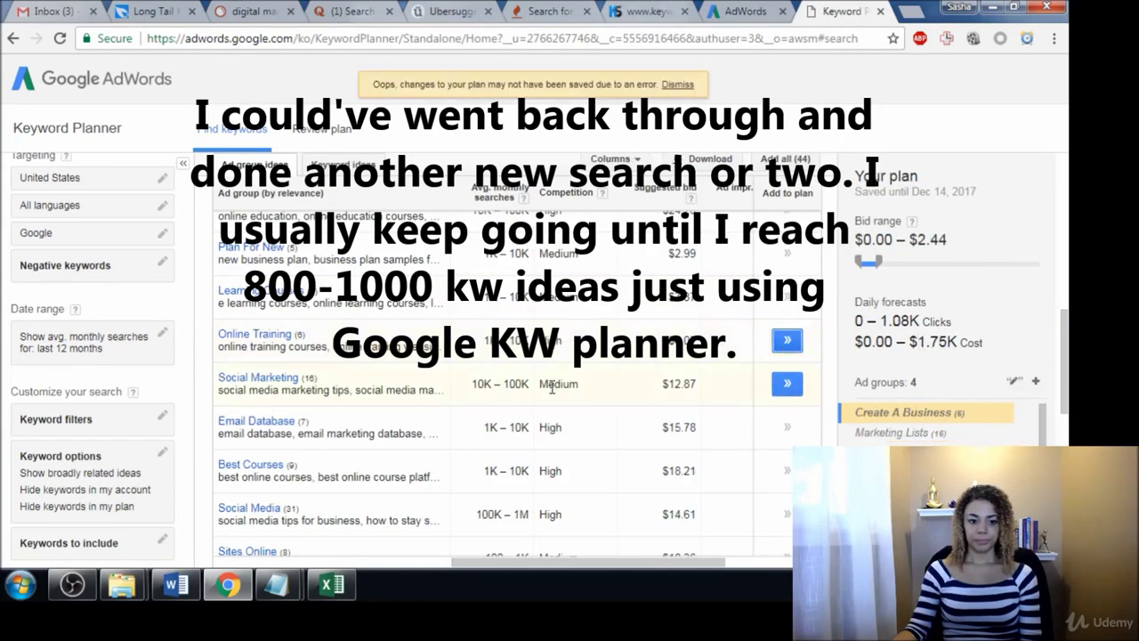
left_click(789, 384)
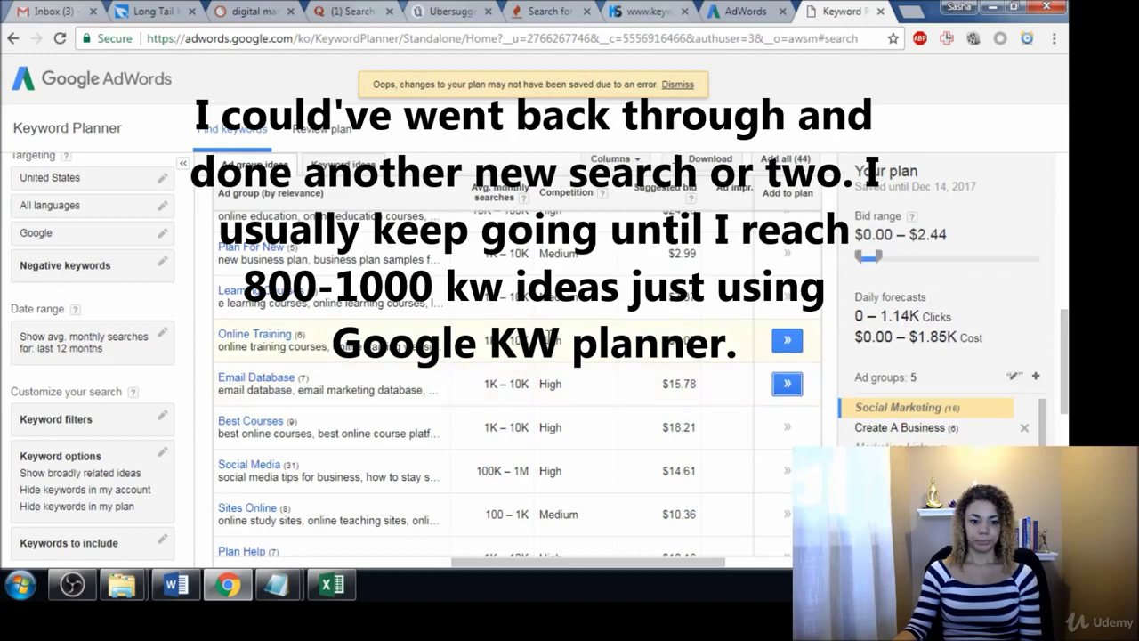
scroll(787, 340, "down", 2)
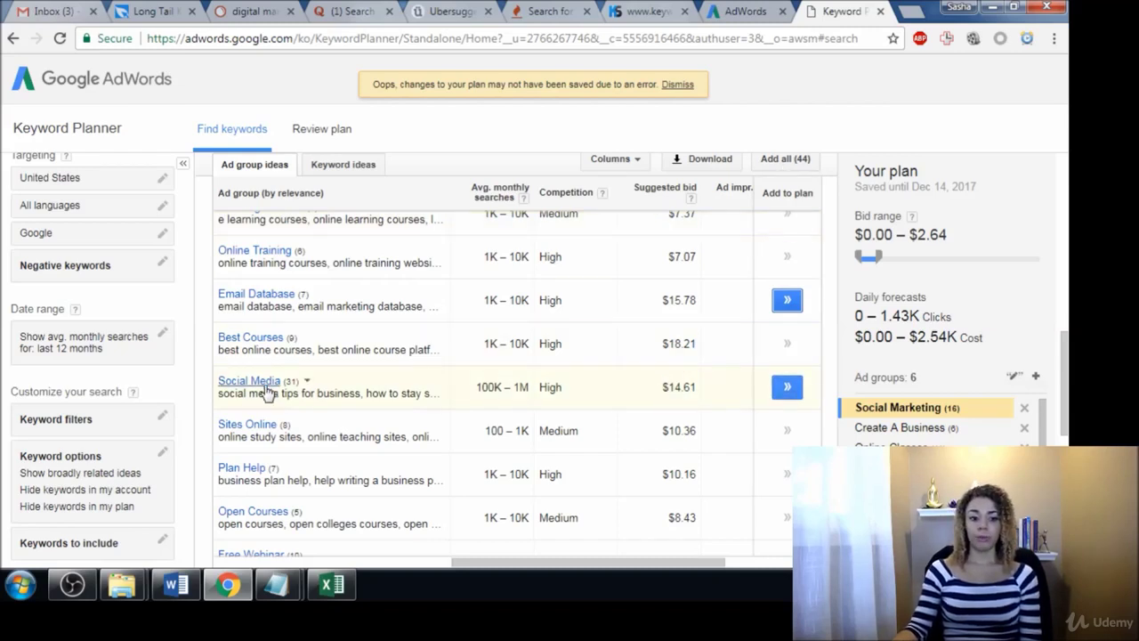
left_click(787, 386)
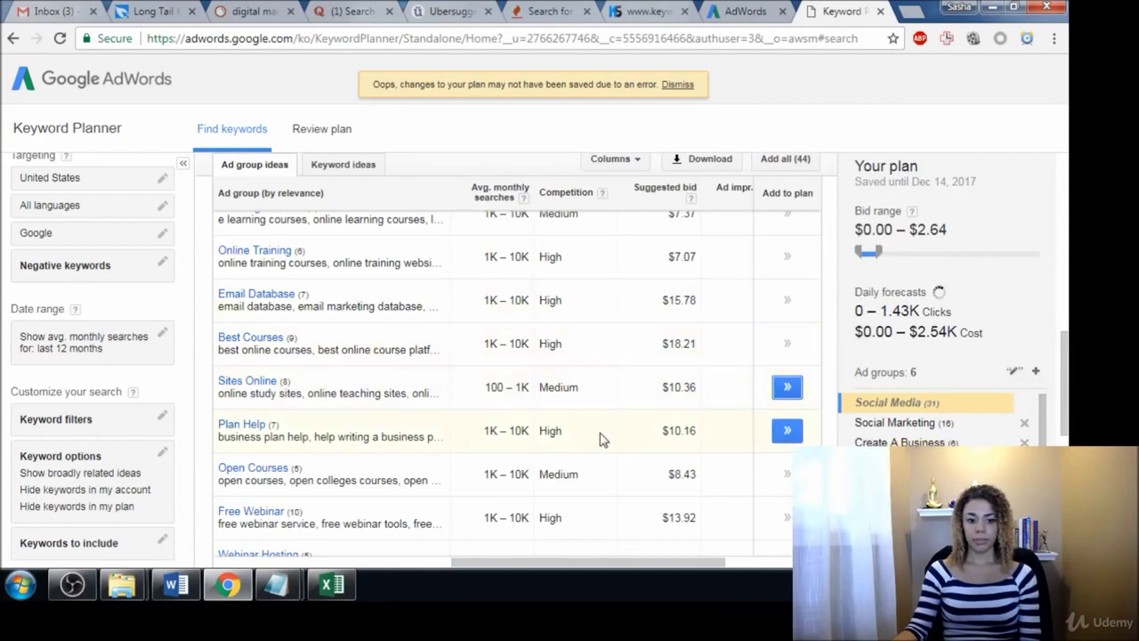
Step: Add the Email Database, Free Webinar and Email Marketing ad groups to the plan
left_click(787, 300)
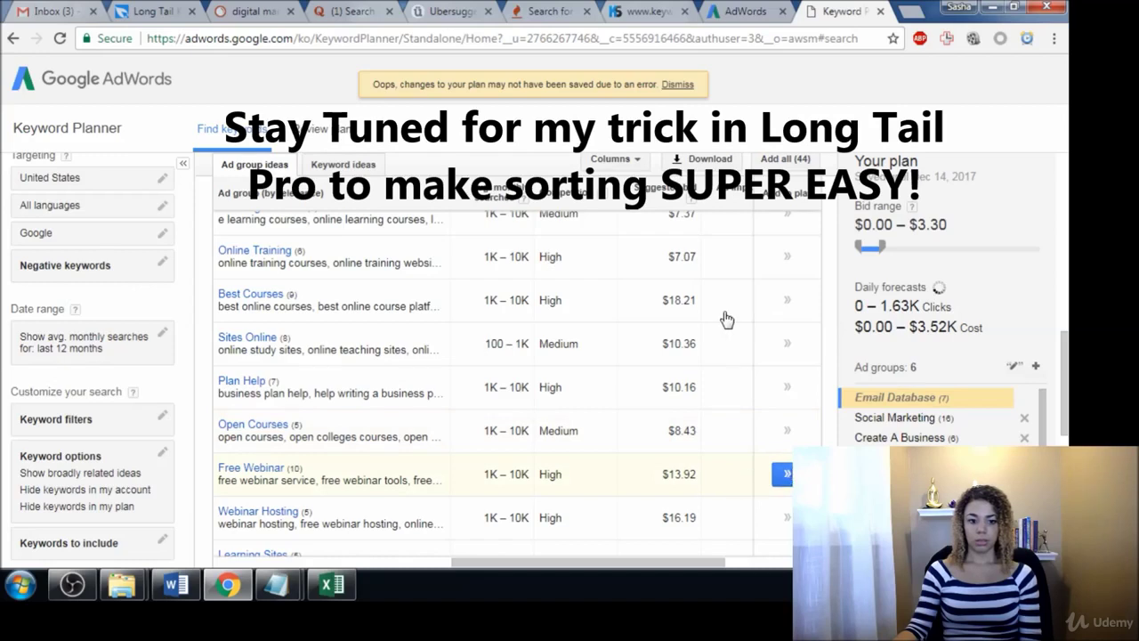
scroll(727, 330, "down", 2)
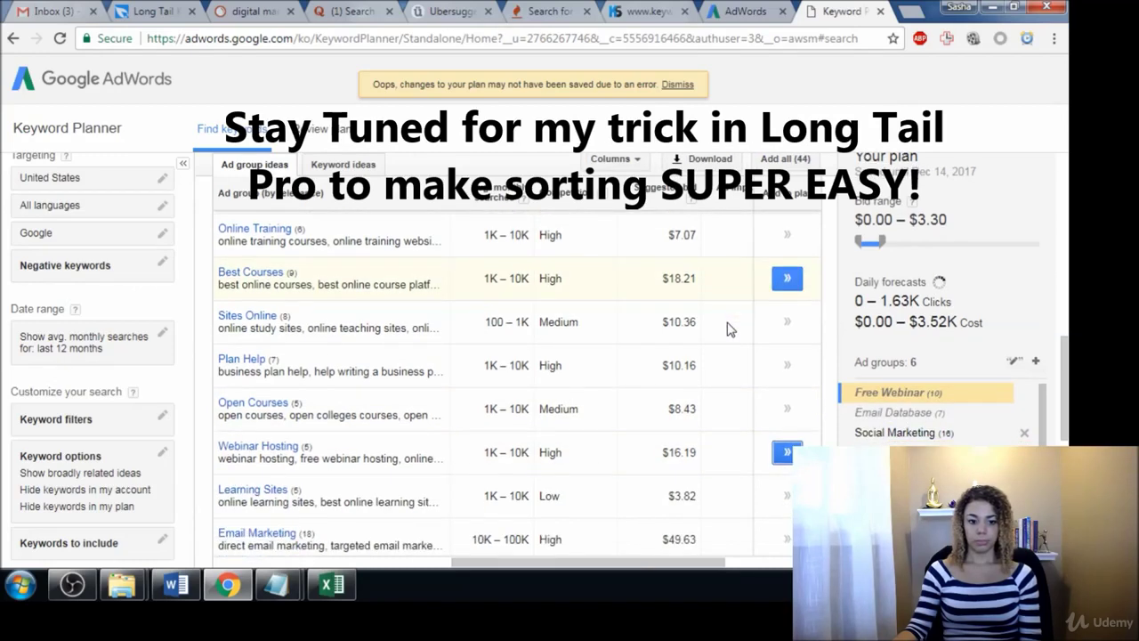
left_click(787, 477)
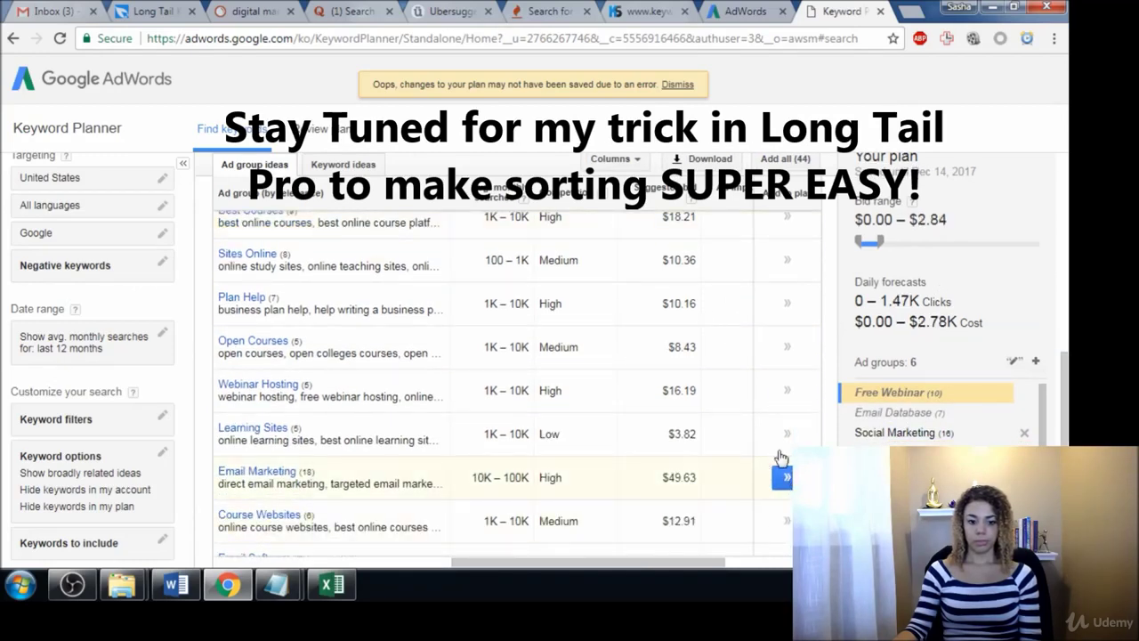
Step: Add the Email Software, Start A Blog and Create A Blog ad groups to the plan
scroll(712, 312, "down", 4)
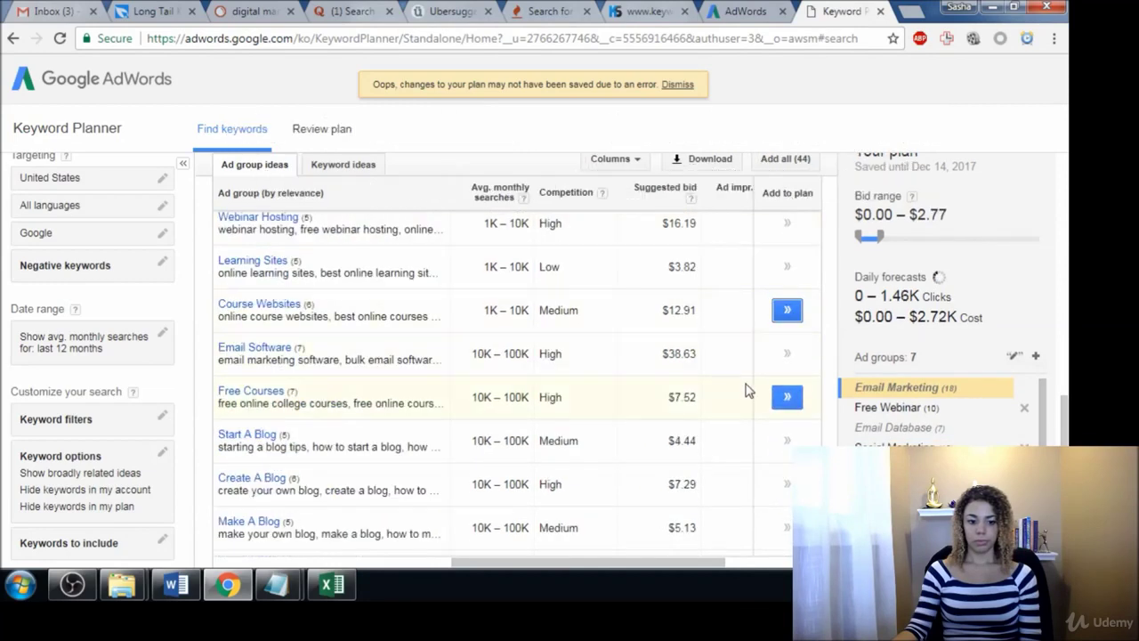
left_click(787, 353)
scroll(598, 314, "down", 5)
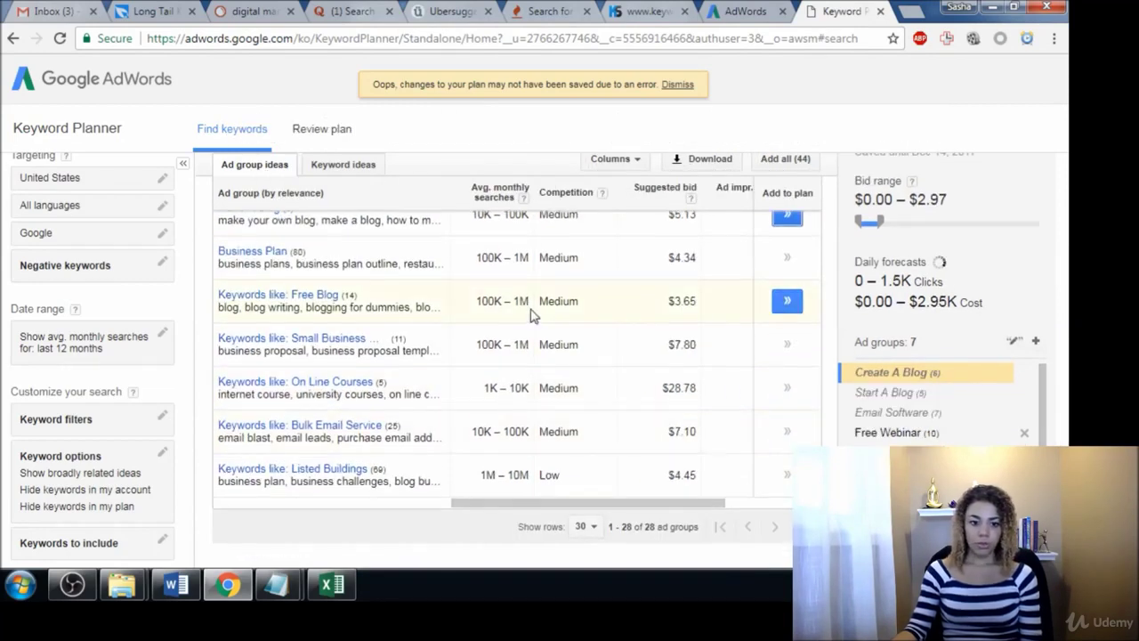
Step: Open the individual keyword ideas for the current search and look through the first entries
scroll(570, 316, "up", 3)
scroll(645, 410, "up", 8)
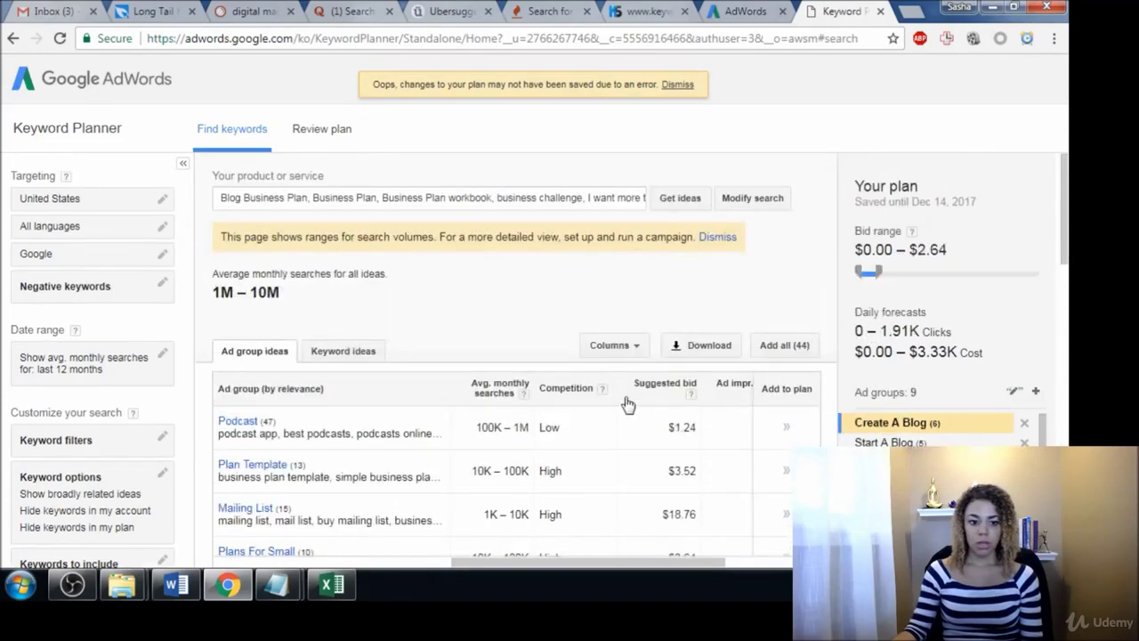
left_click(347, 356)
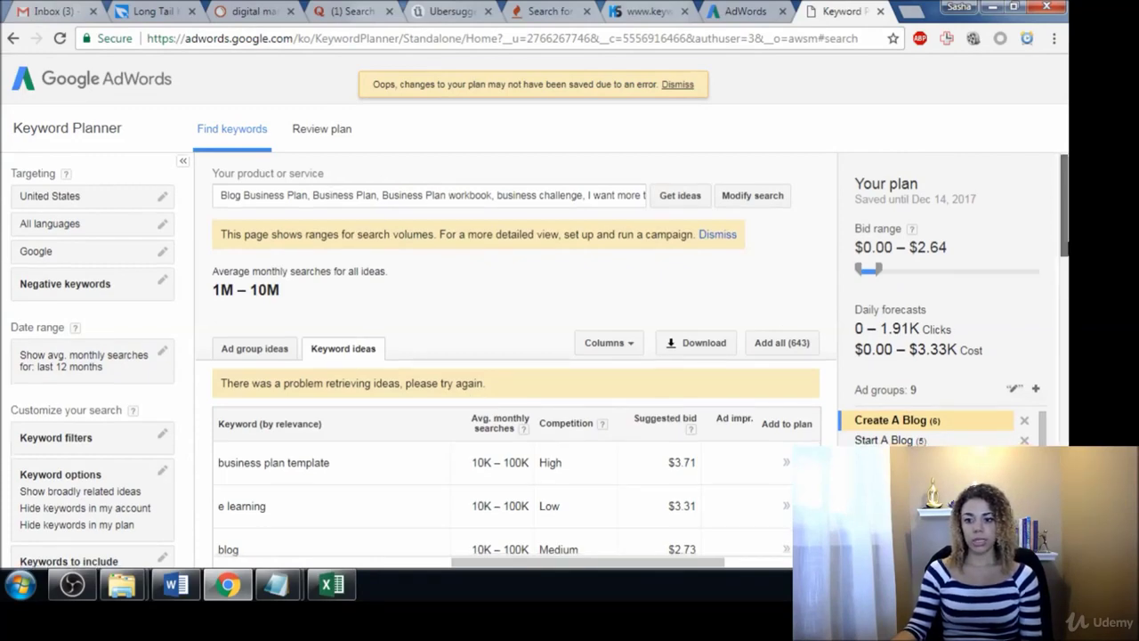
scroll(463, 356, "down", 2)
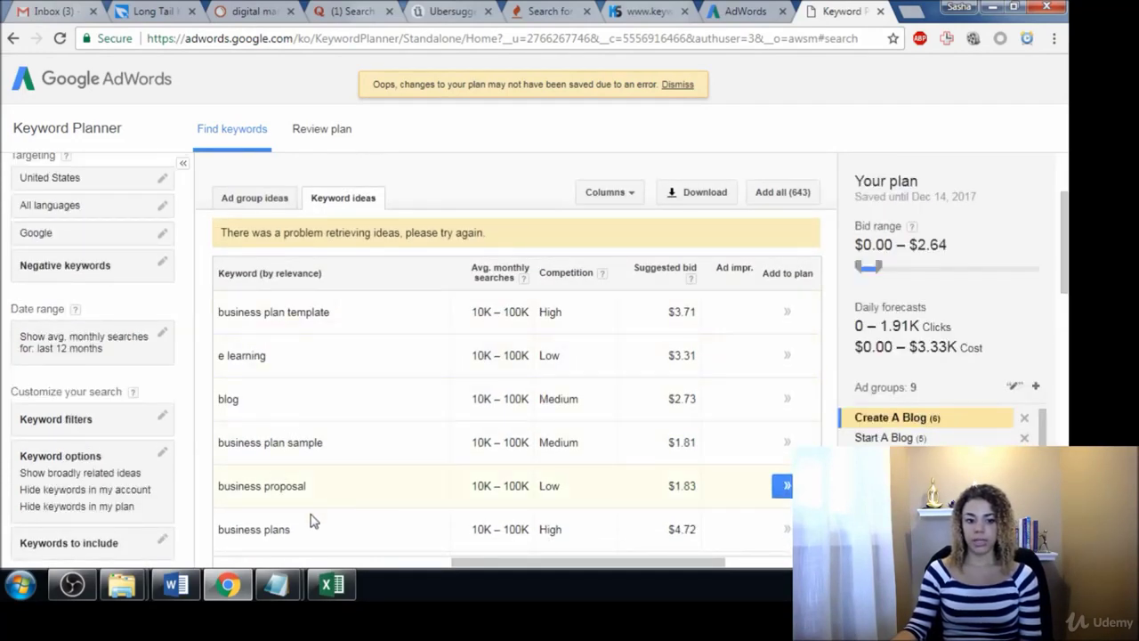
scroll(498, 267, "up", 2)
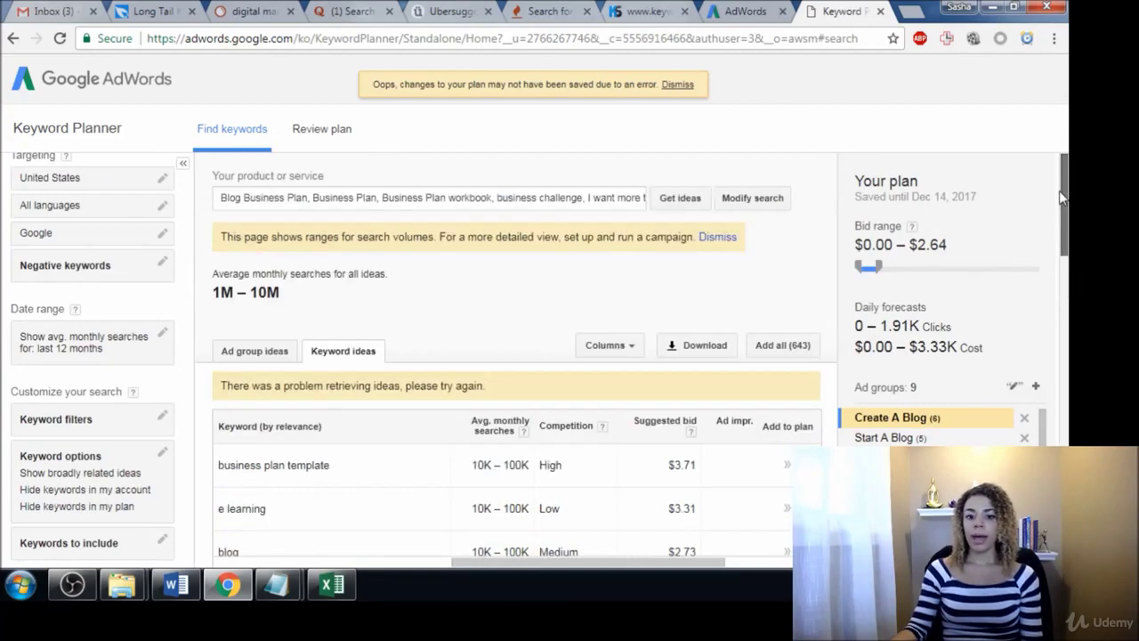
Step: Insert "make money online, earn money online, earn money from home" at the start of the product or service keyword list
left_click(529, 203)
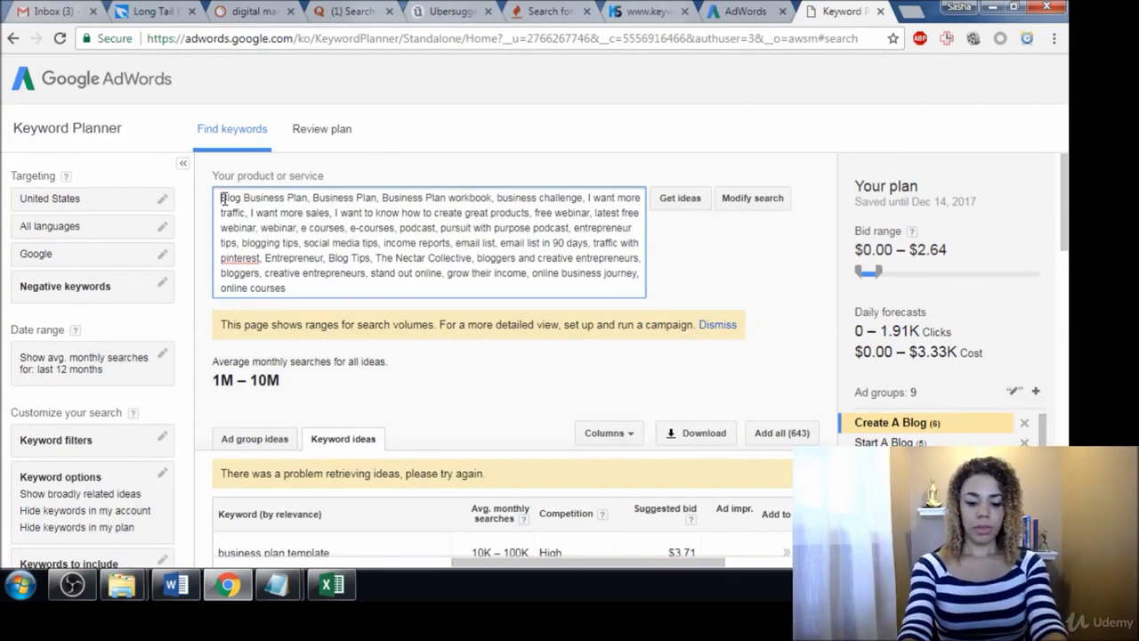
left_click(223, 198)
type("Make money ")
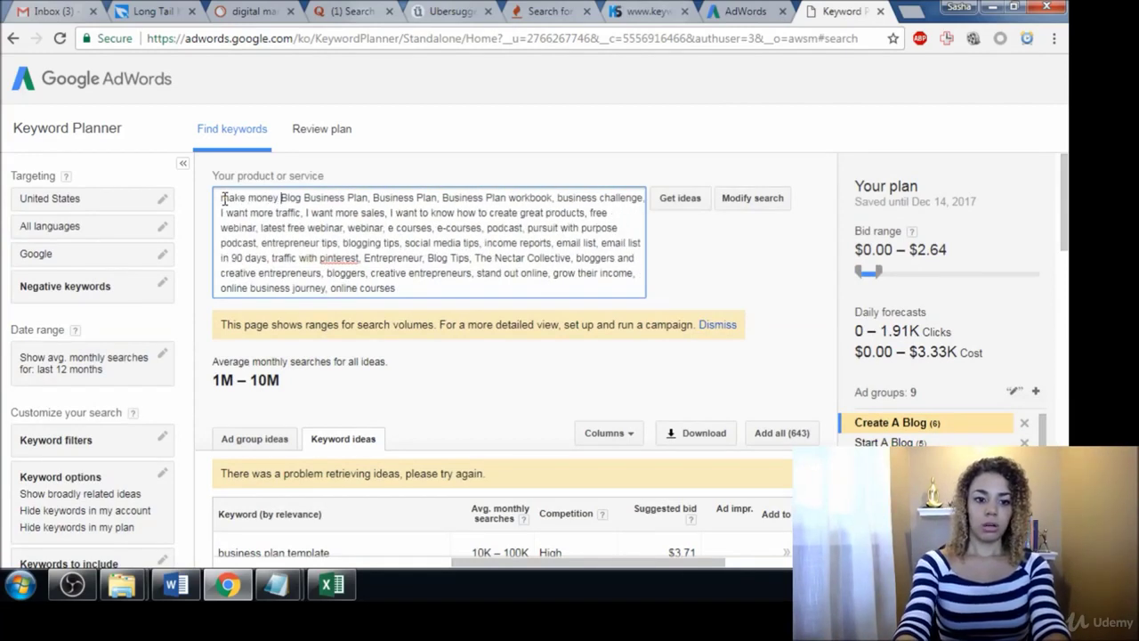
type("online, ")
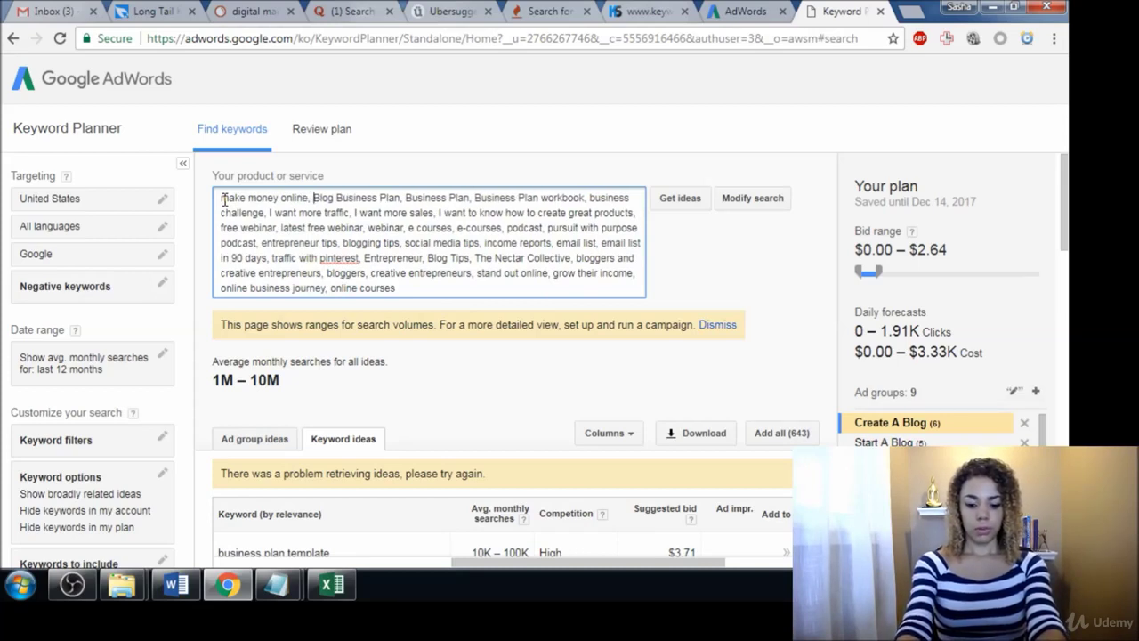
type("earn money")
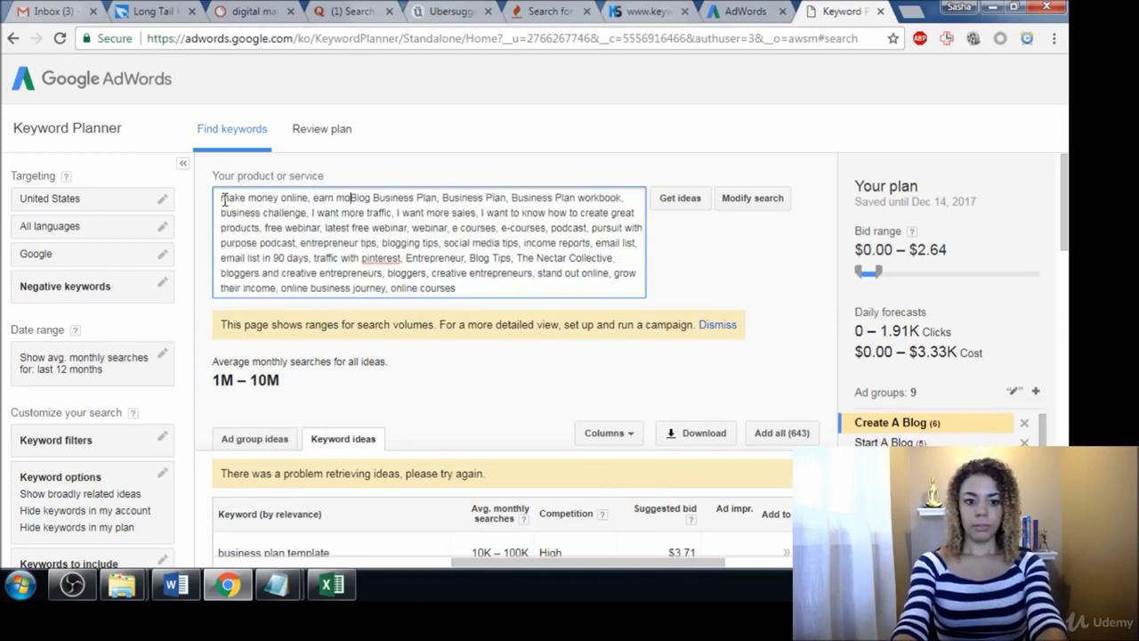
type(" online, ")
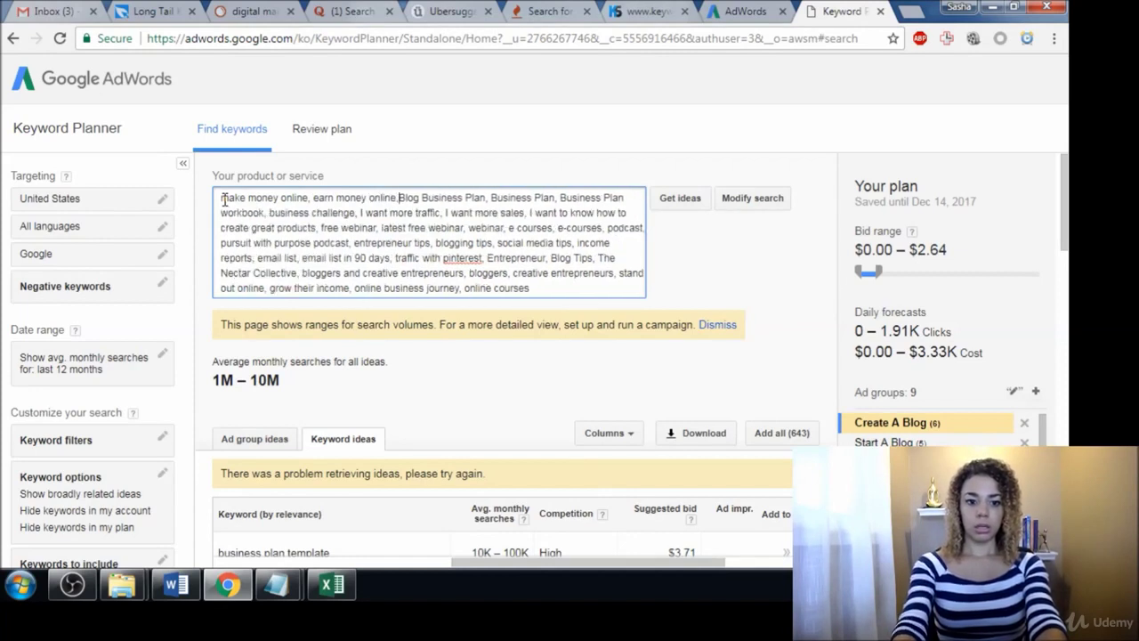
type("earn moe")
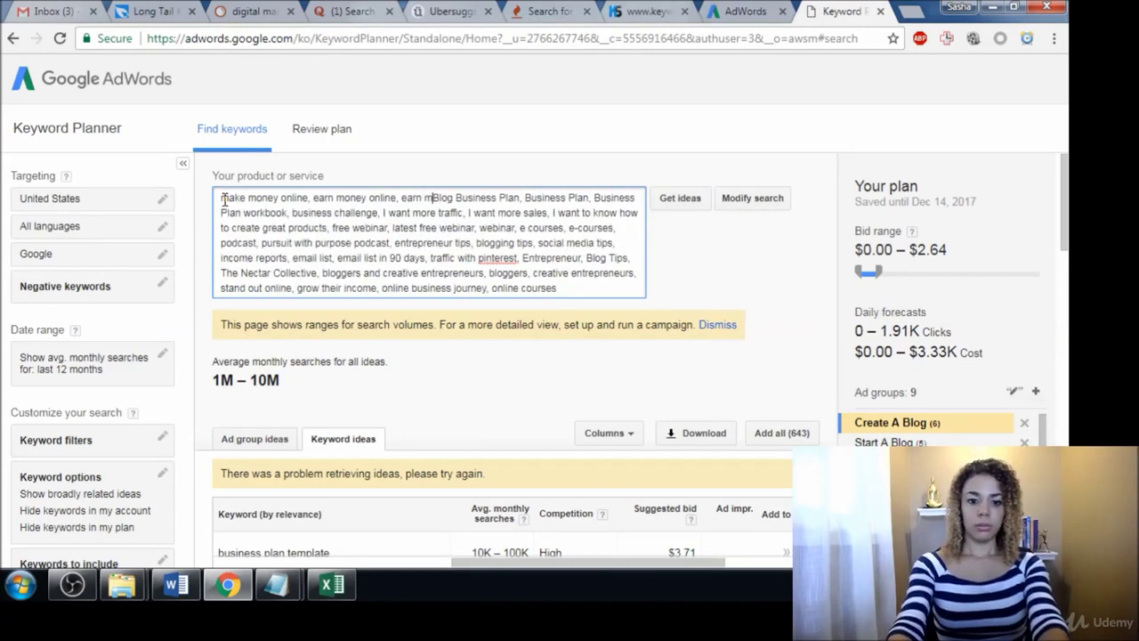
key("BackSpace")
type("ney from ho")
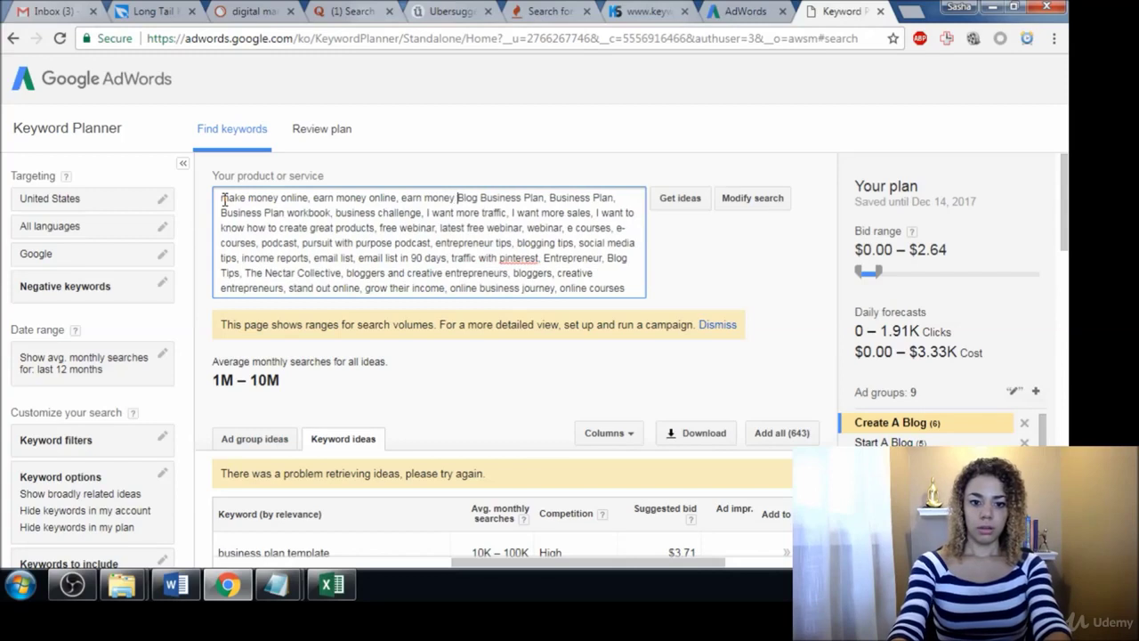
type("me,")
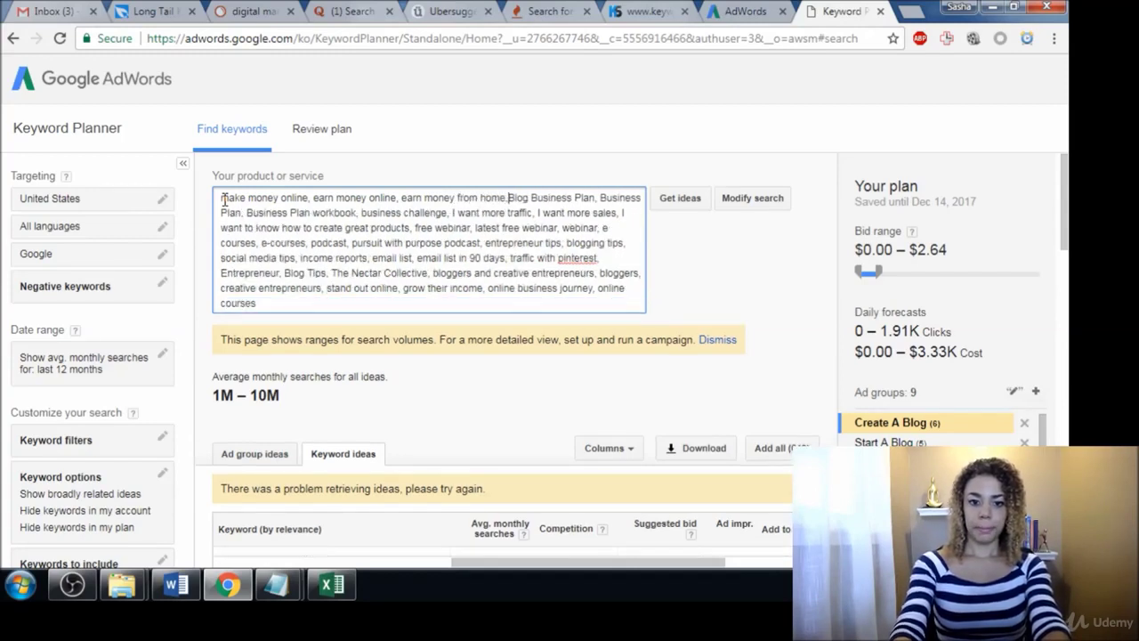
Step: Get new ideas for the extended keyword list and load its keyword ideas
left_click(684, 199)
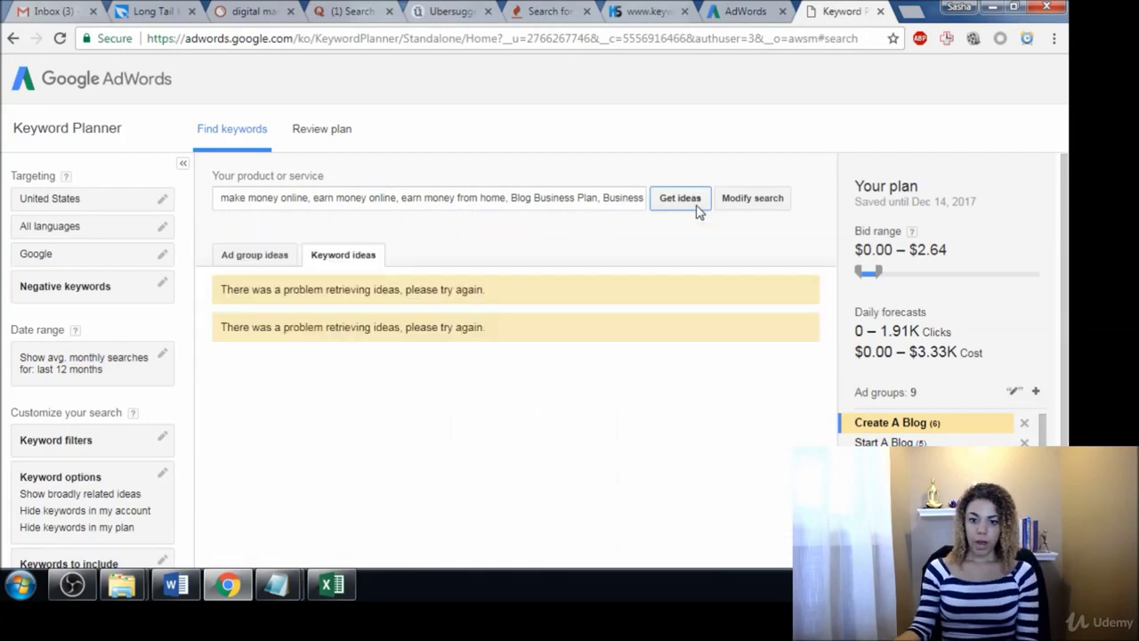
left_click(283, 255)
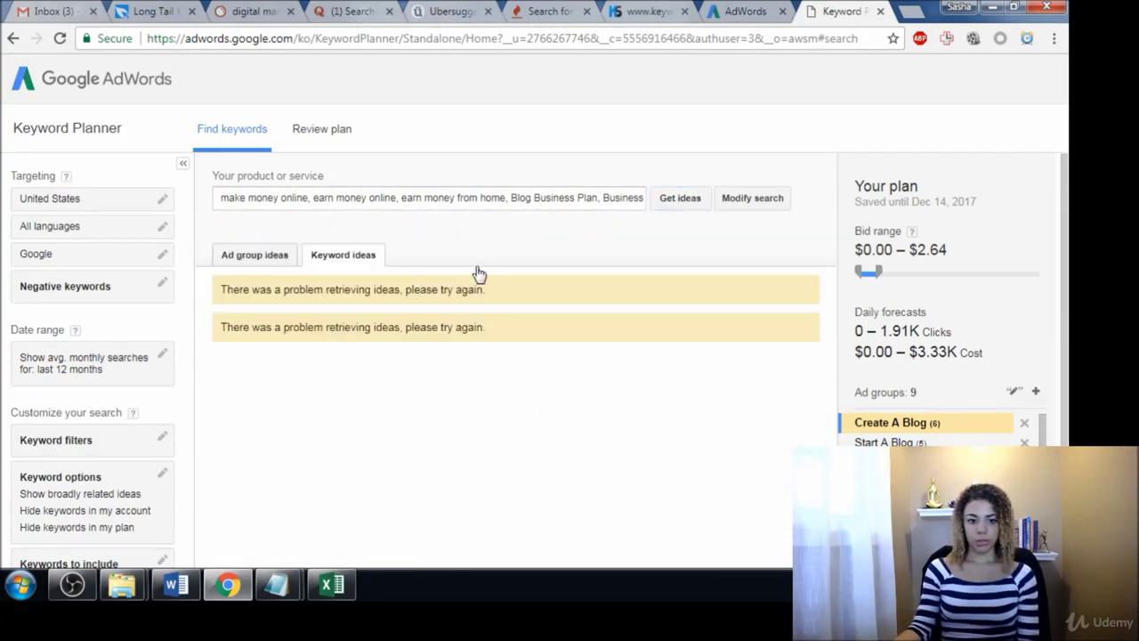
left_click(346, 257)
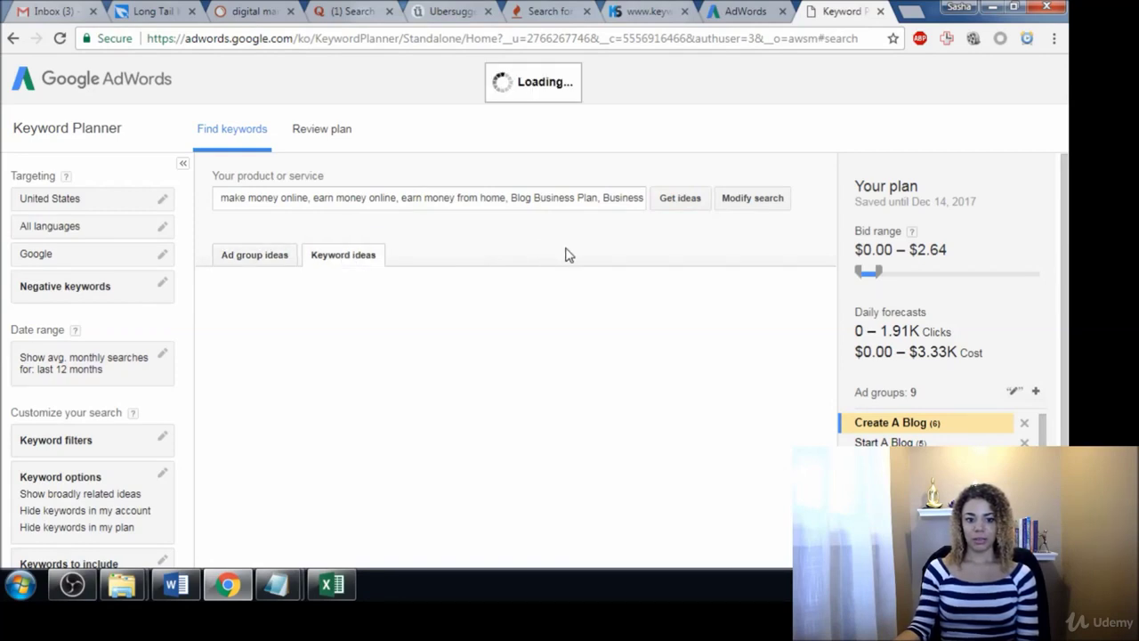
Step: Examine the search terms' average monthly searches, competition and suggested bids, and switch to the ad group ideas
scroll(587, 294, "down", 2)
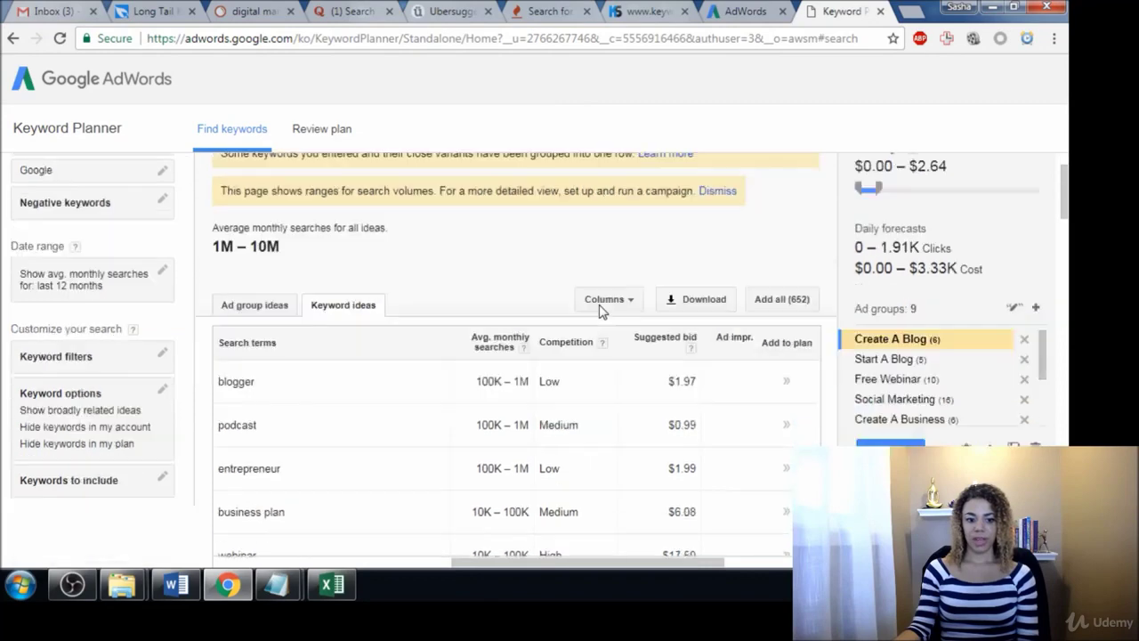
scroll(528, 233, "down", 3)
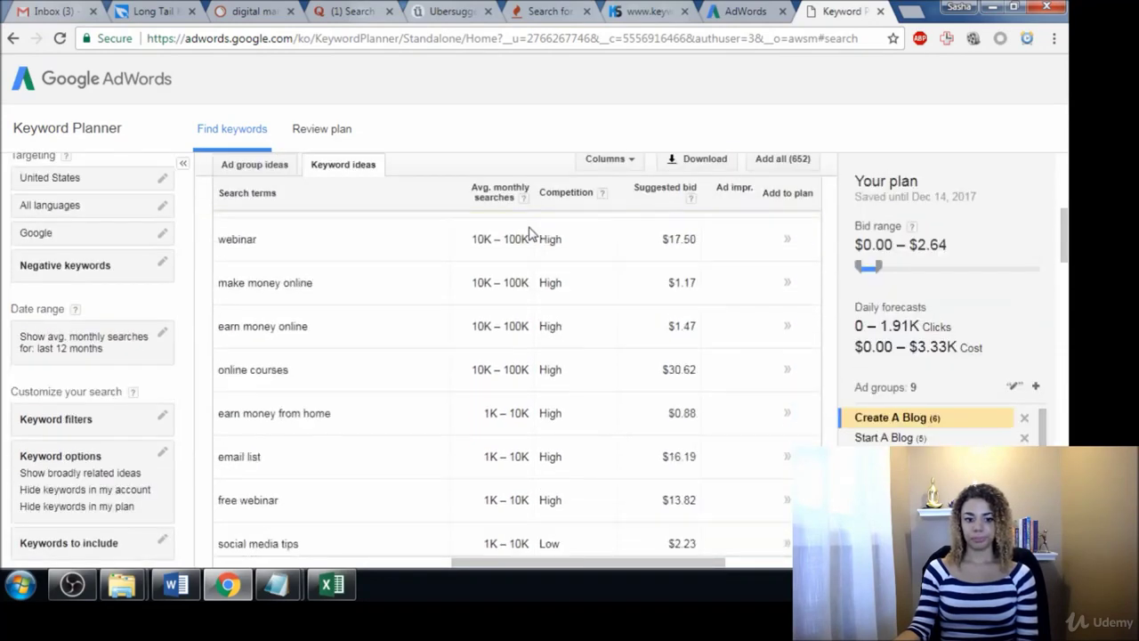
scroll(490, 293, "up", 1)
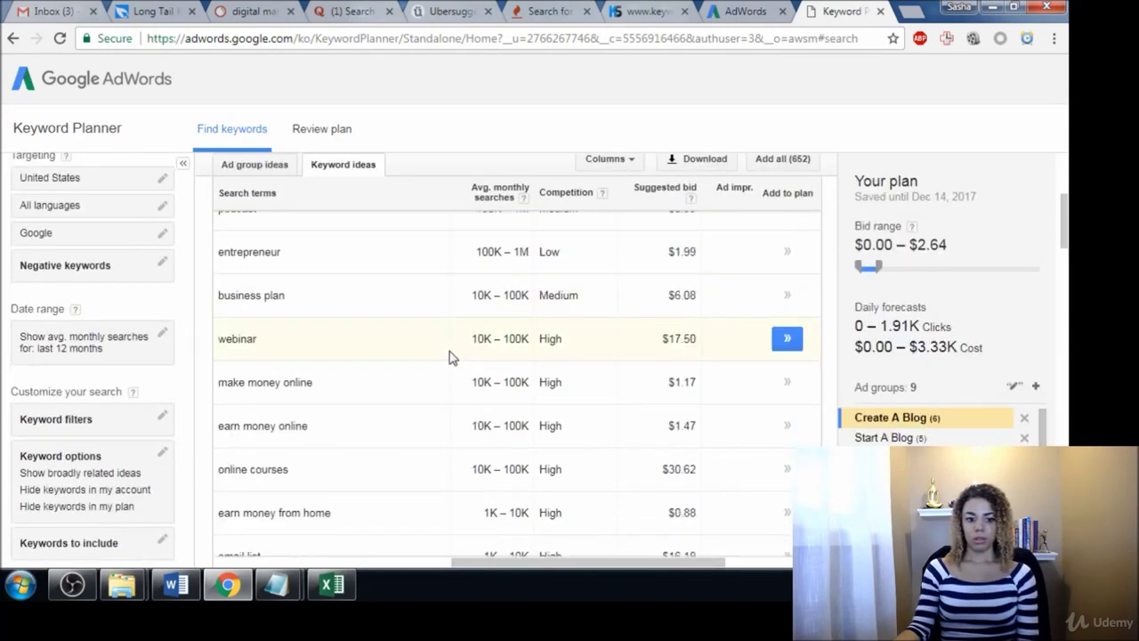
scroll(451, 357, "up", 3)
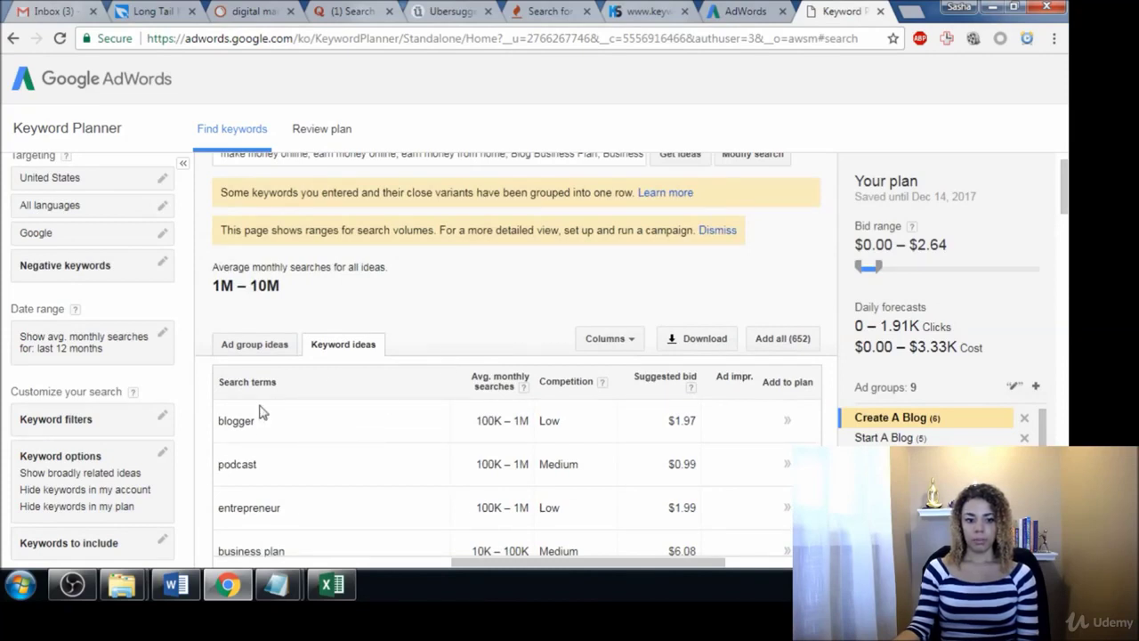
scroll(519, 454, "up", 1)
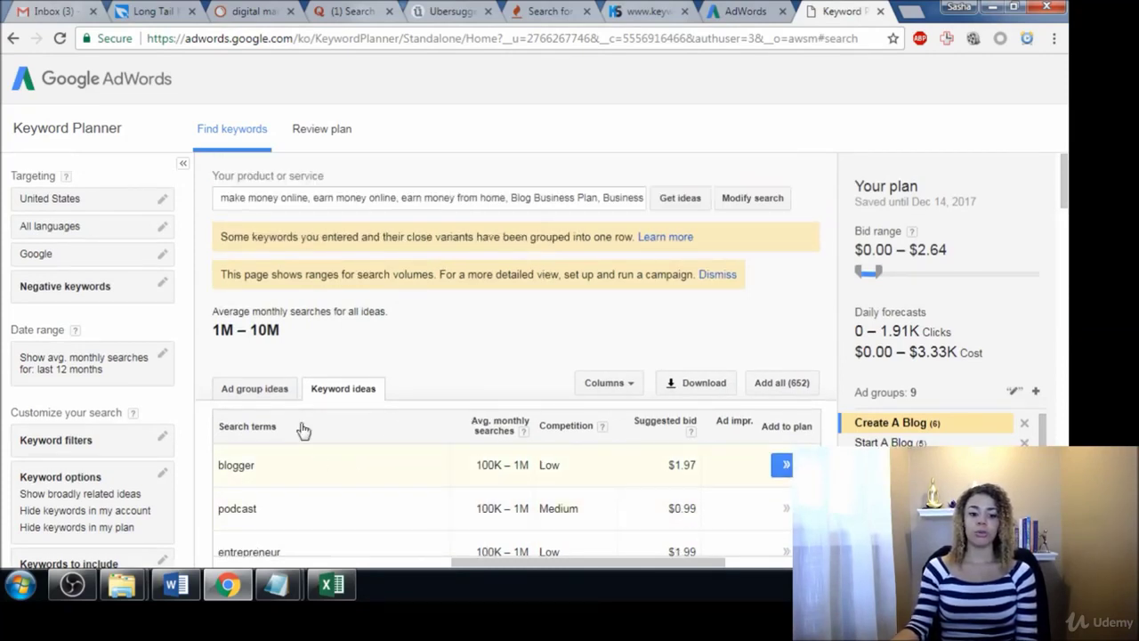
left_click(257, 394)
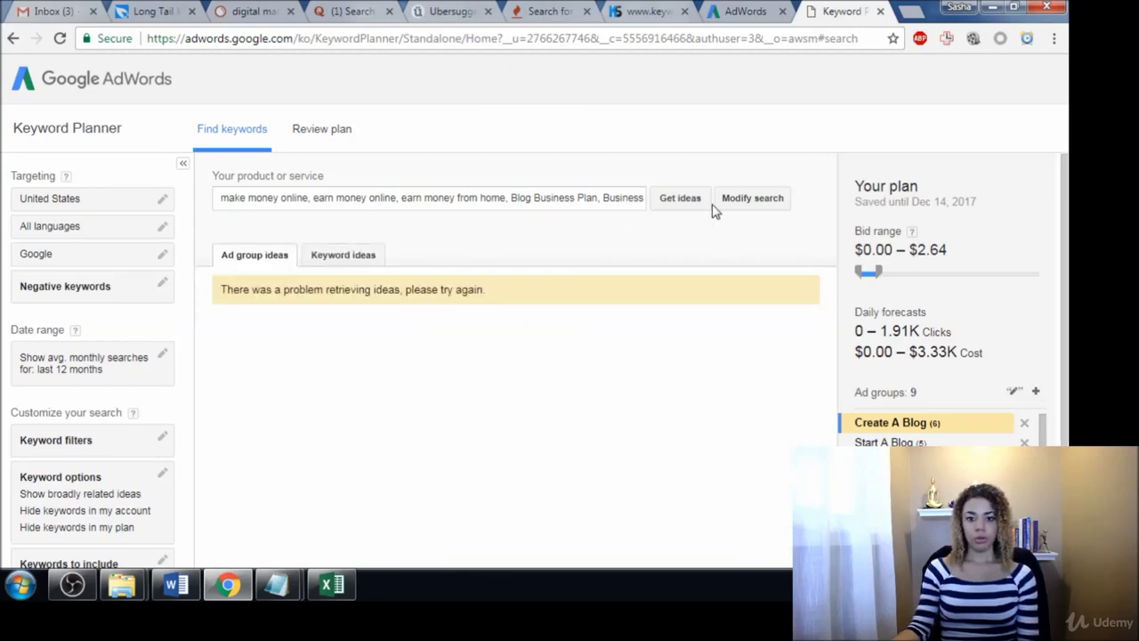
Step: Get ideas again for the current keyword list and look through the suggested ad groups
left_click(685, 201)
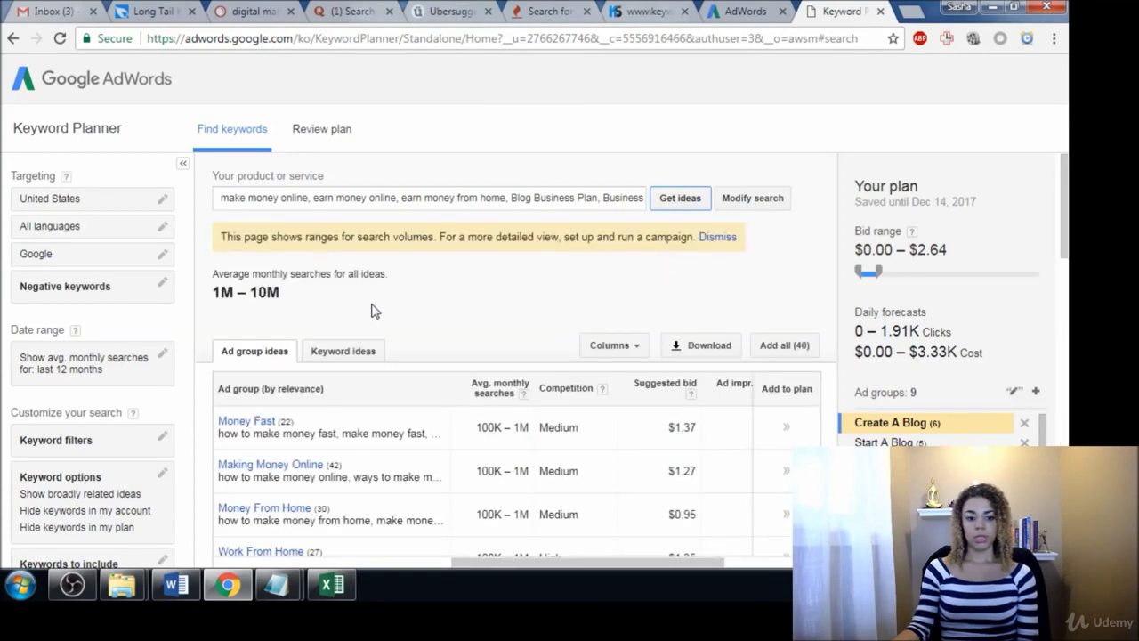
scroll(386, 338, "down", 2)
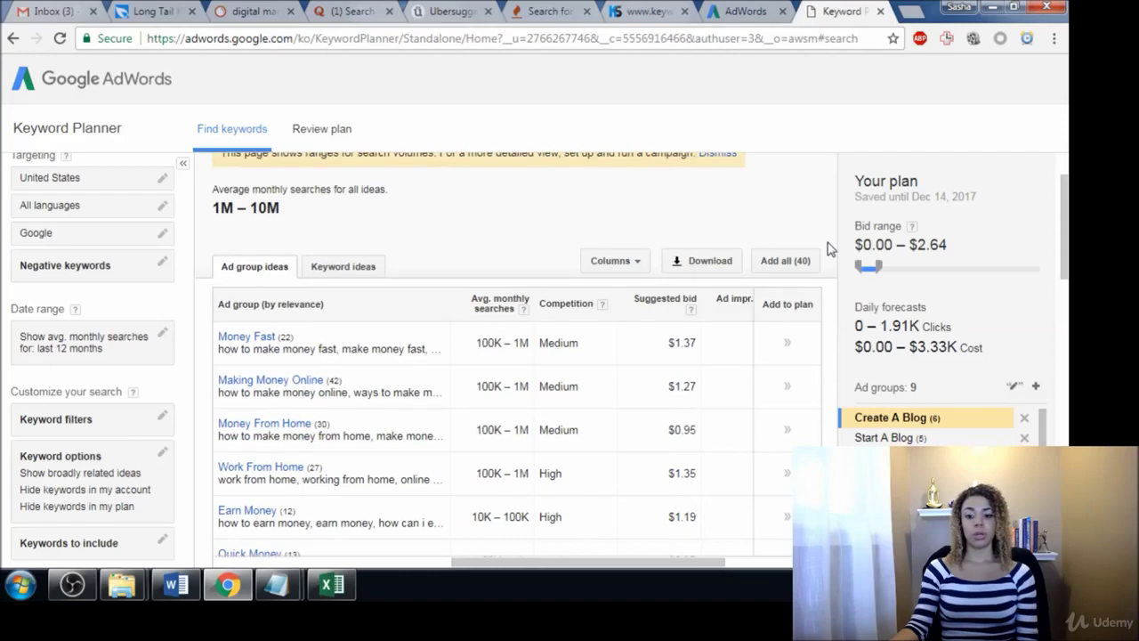
scroll(828, 249, "down", 2)
scroll(523, 322, "down", 2)
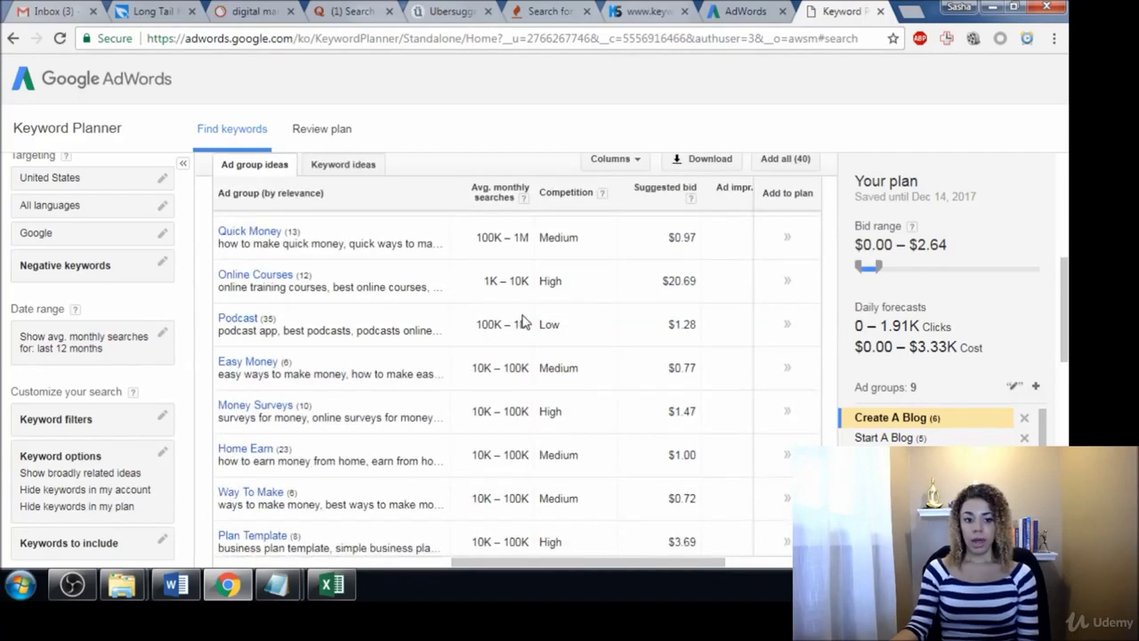
scroll(523, 329, "up", 5)
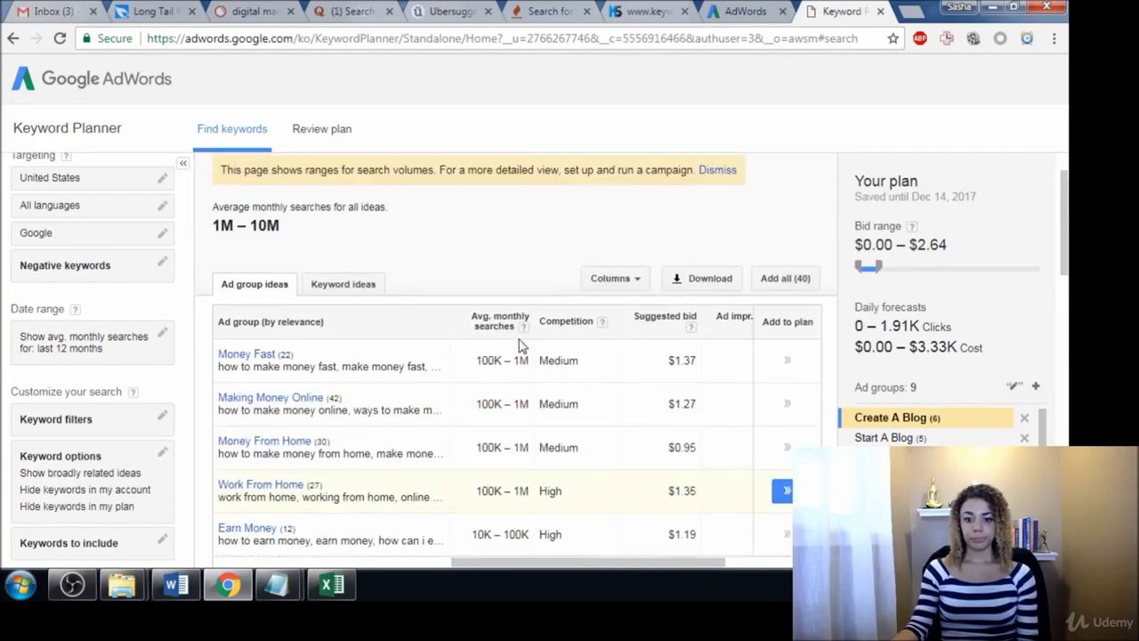
scroll(520, 346, "up", 1)
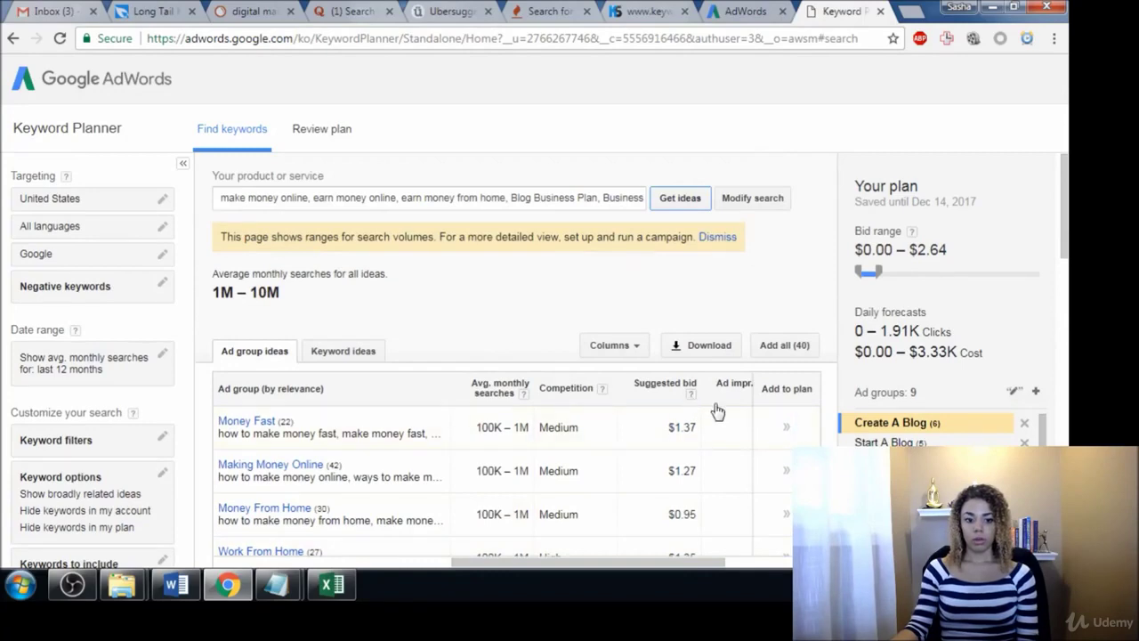
Step: Add the Making Money Online, Money From Home, Work From Home, Earn Money and Online Courses ad group ideas to the plan
scroll(717, 407, "down", 2)
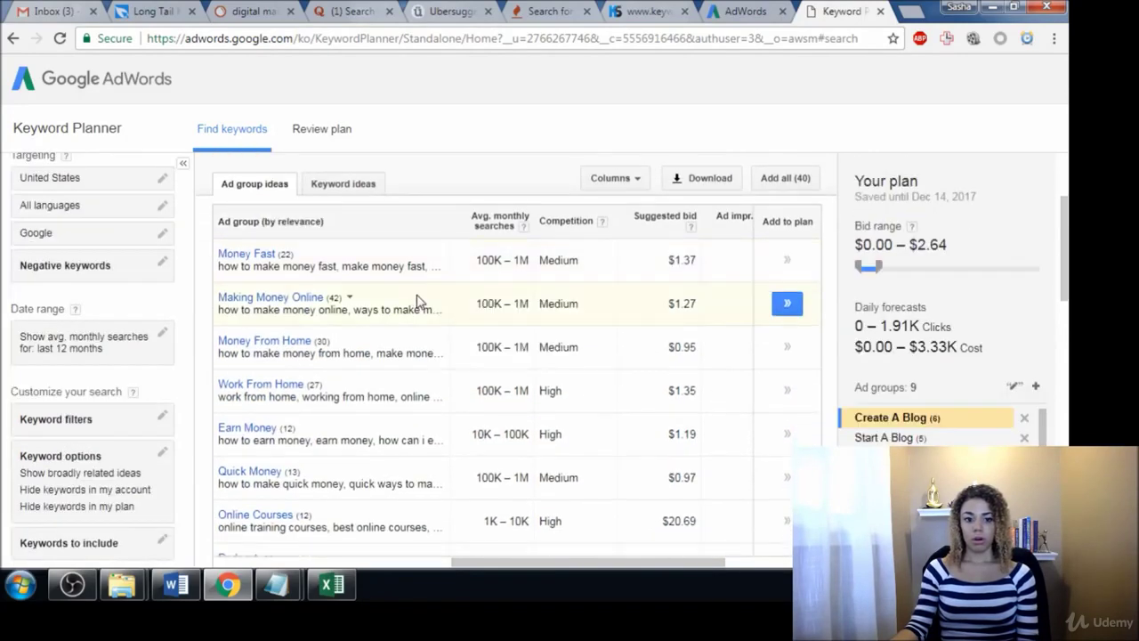
left_click(788, 303)
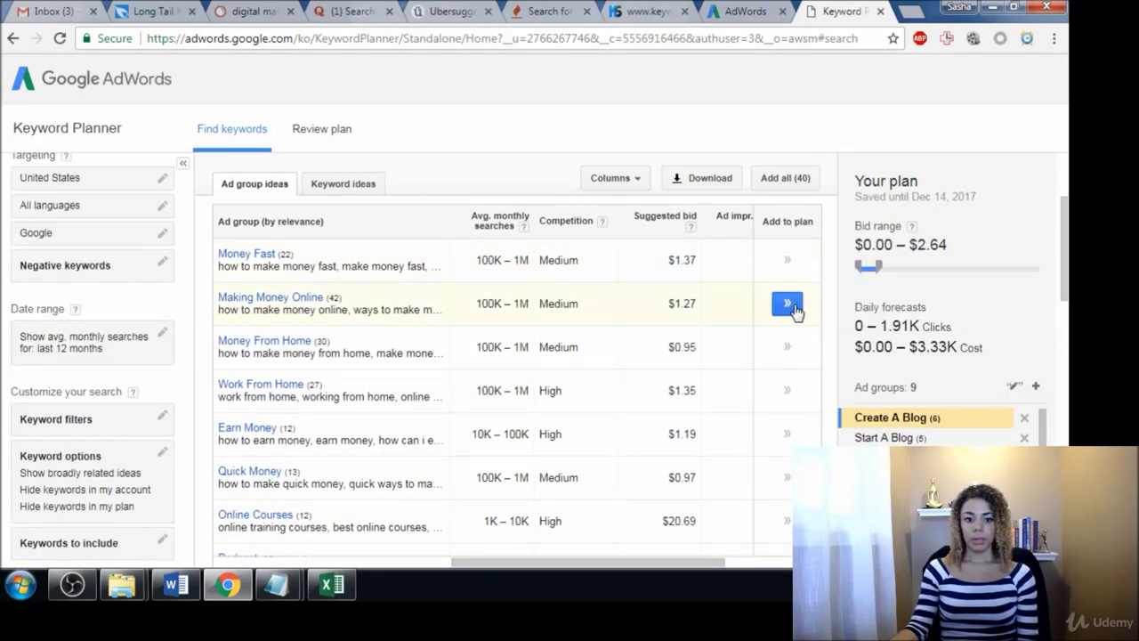
left_click(787, 304)
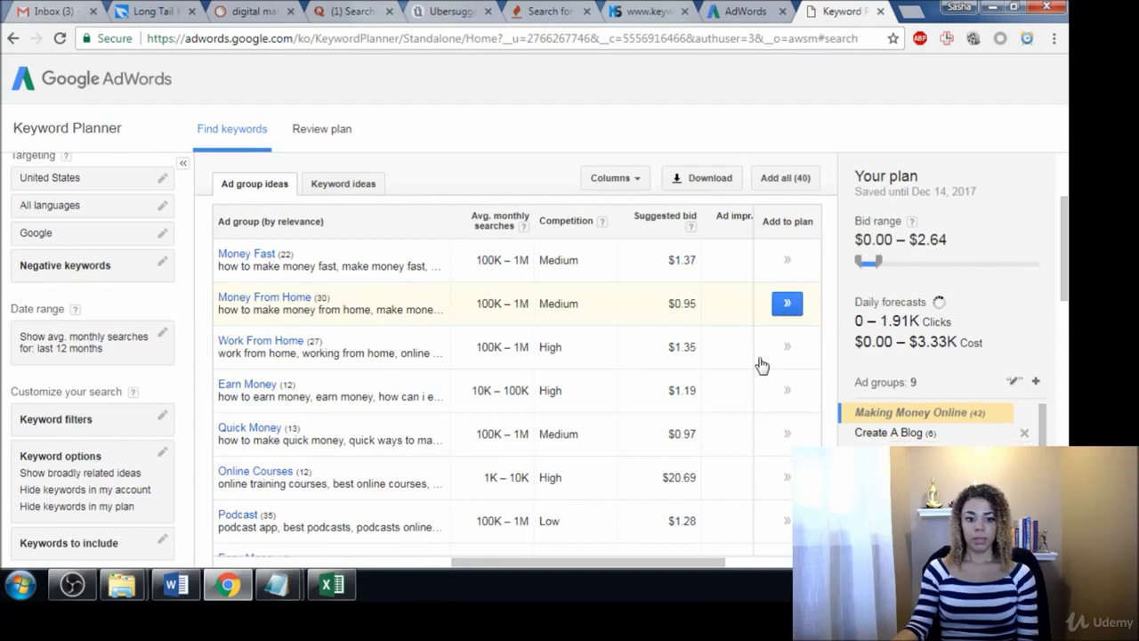
left_click(787, 304)
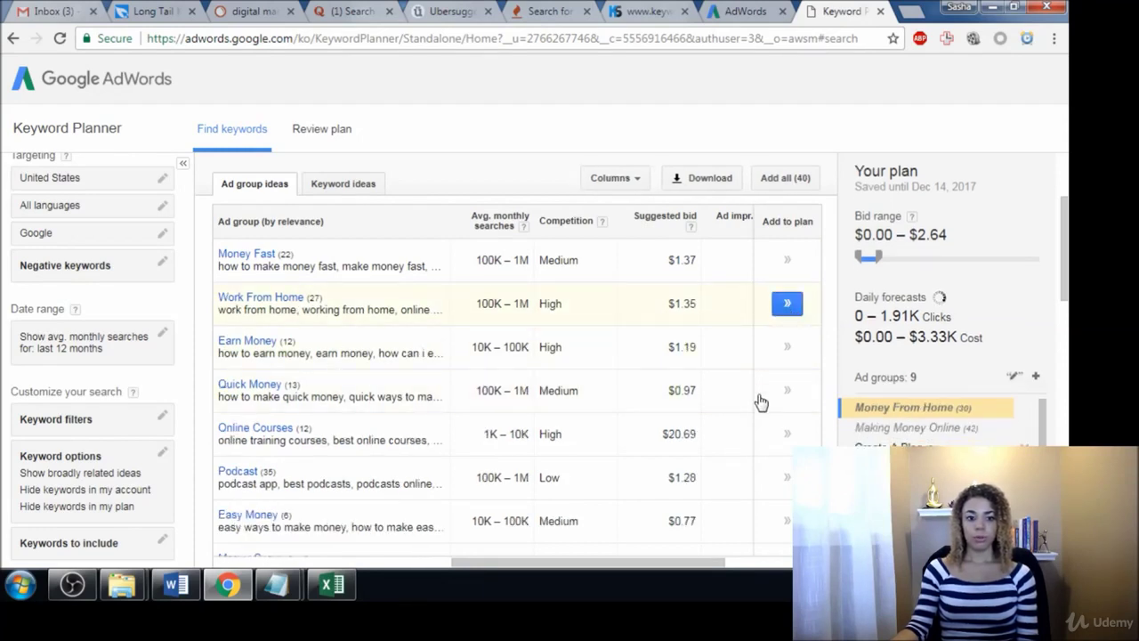
left_click(788, 304)
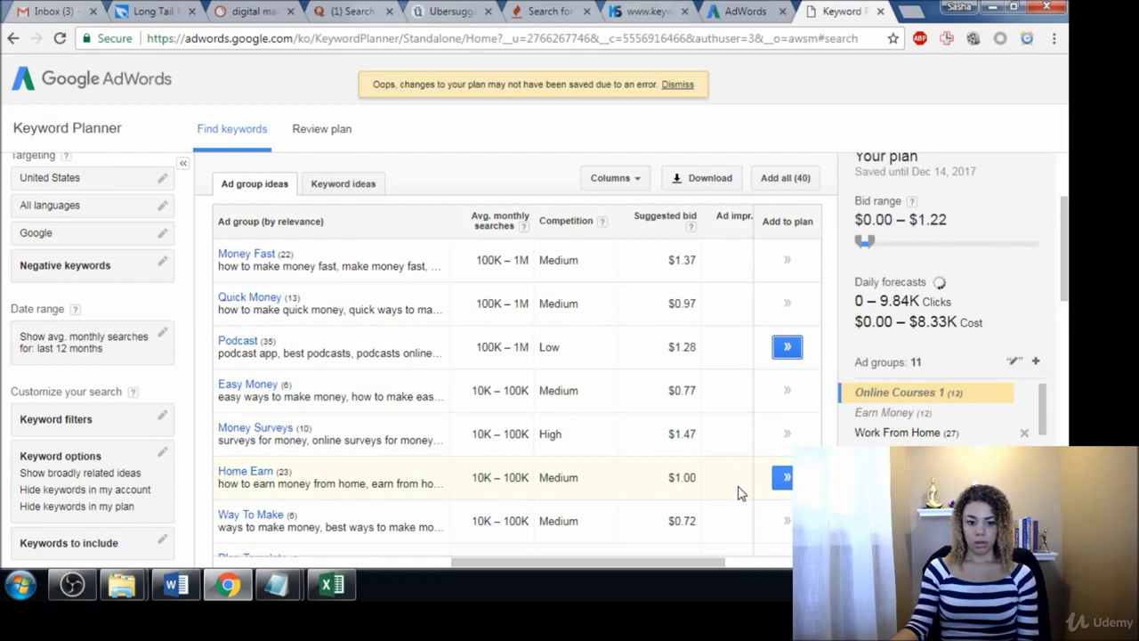
Step: Add the Home Earn, Way To Make and Earning Money Online ad group ideas to the plan
left_click(783, 477)
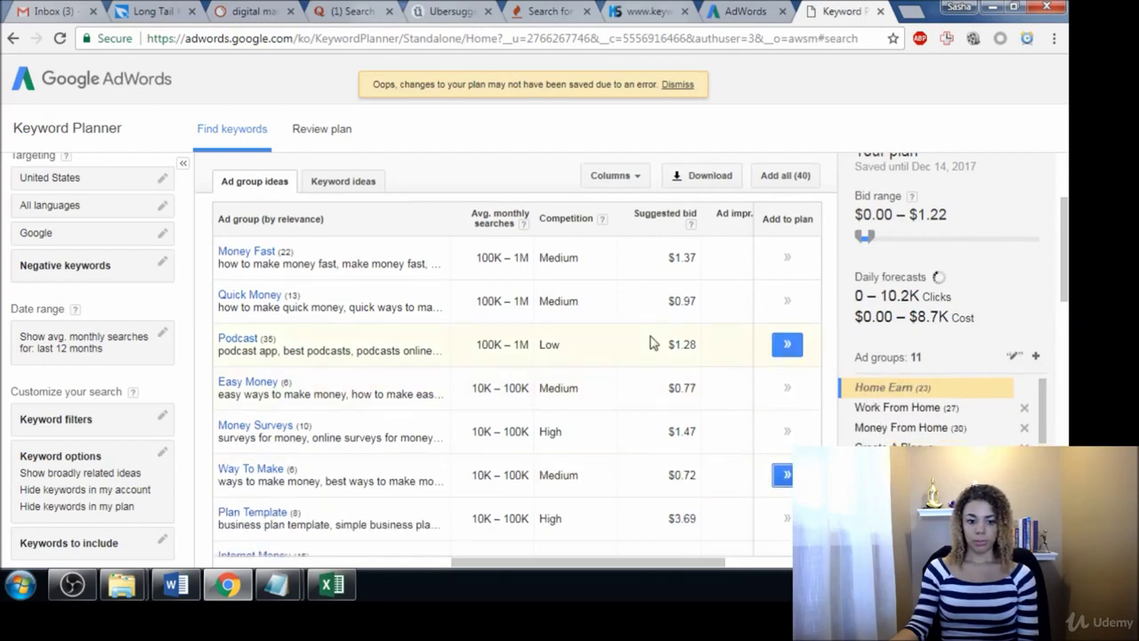
scroll(654, 343, "down", 2)
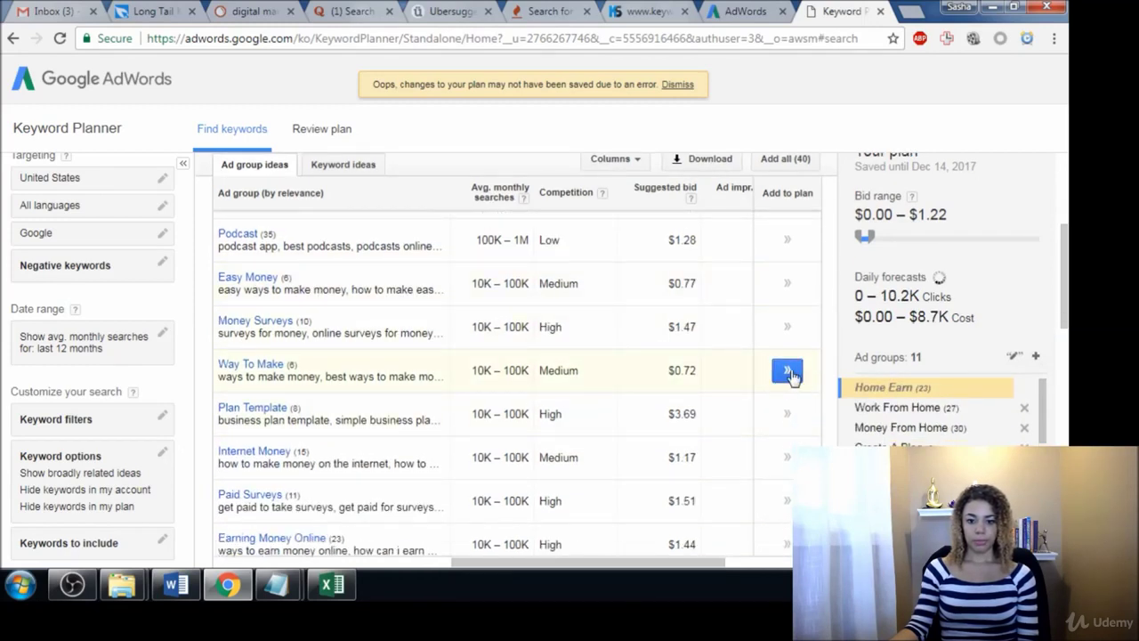
left_click(787, 372)
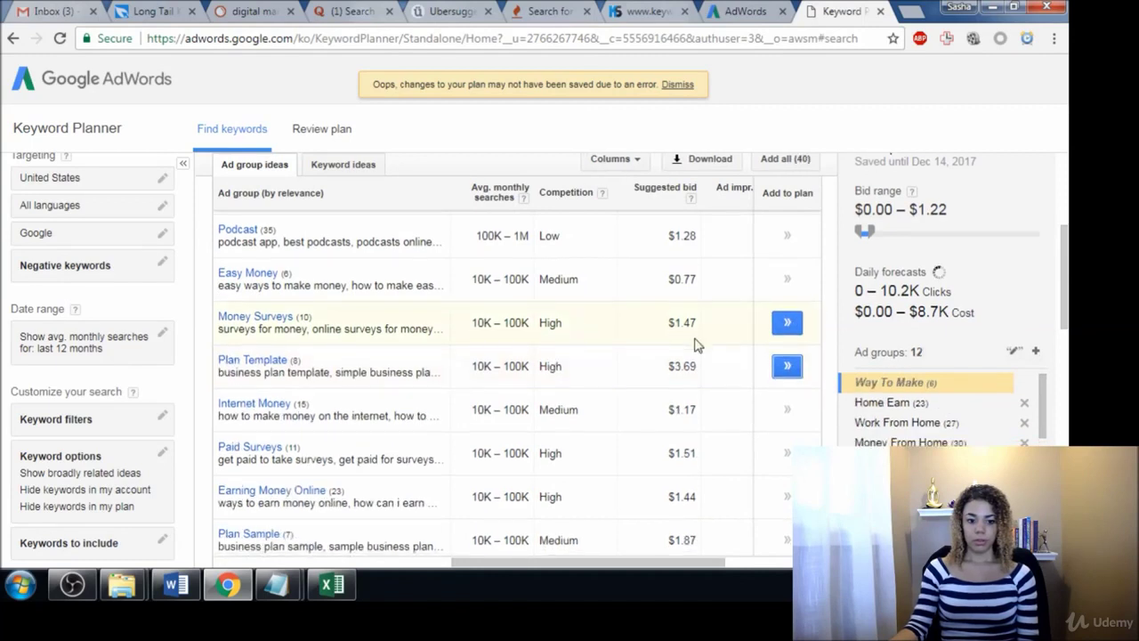
scroll(692, 349, "down", 1)
scroll(563, 410, "down", 3)
scroll(498, 365, "down", 1)
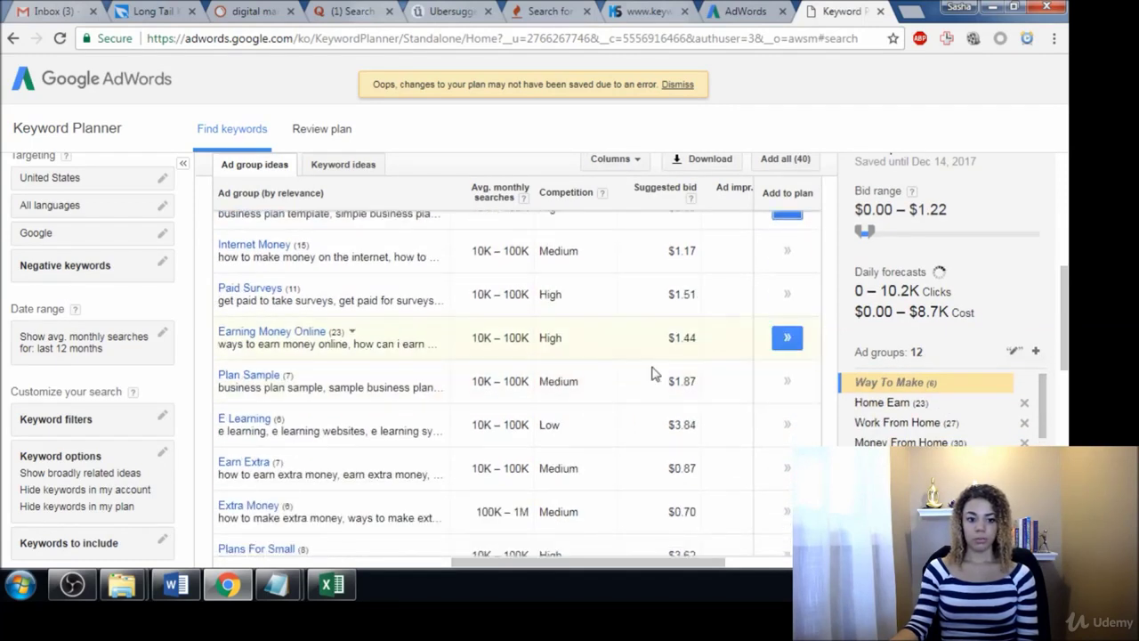
left_click(788, 336)
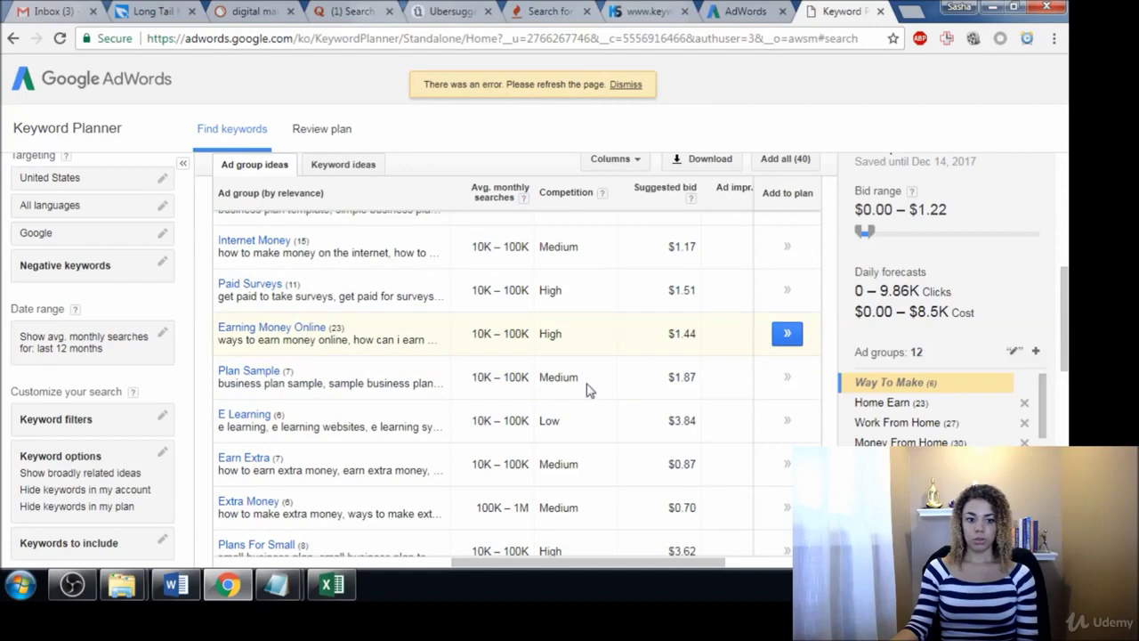
Step: Add the Webinars ad group idea further down the suggestions to the plan
scroll(632, 414, "down", 2)
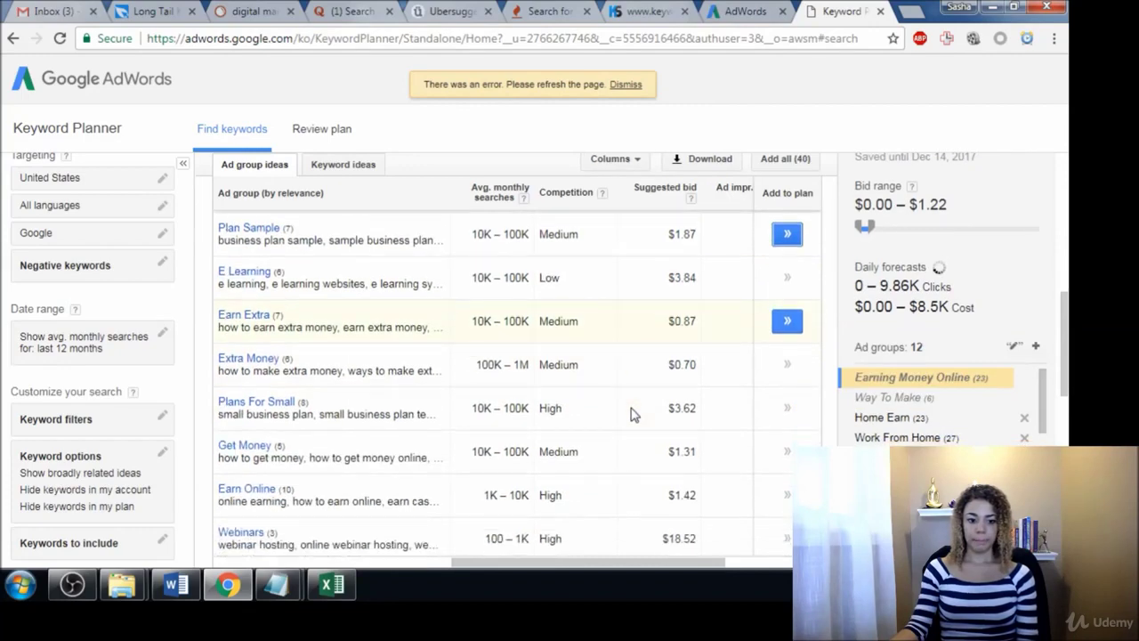
scroll(632, 414, "down", 2)
scroll(702, 458, "down", 1)
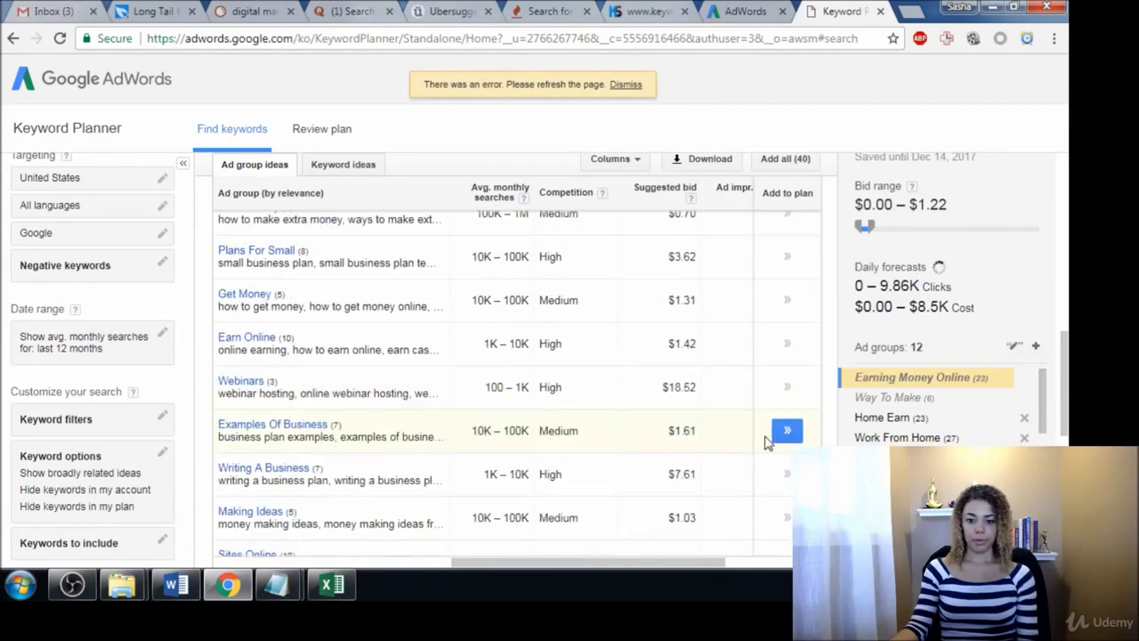
left_click(786, 389)
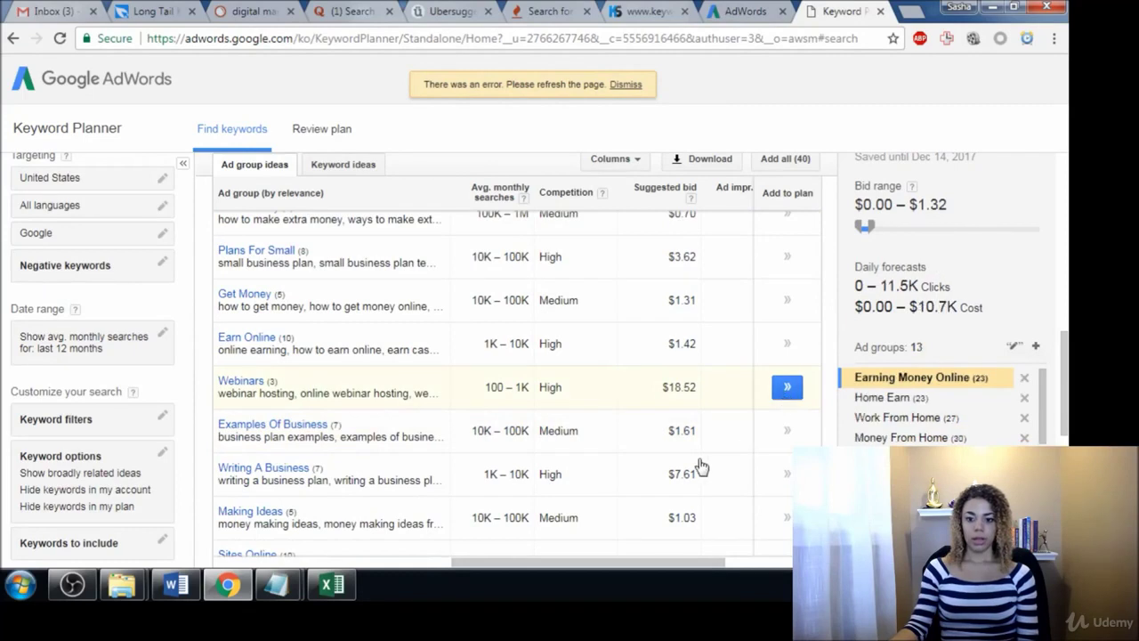
left_click(784, 471)
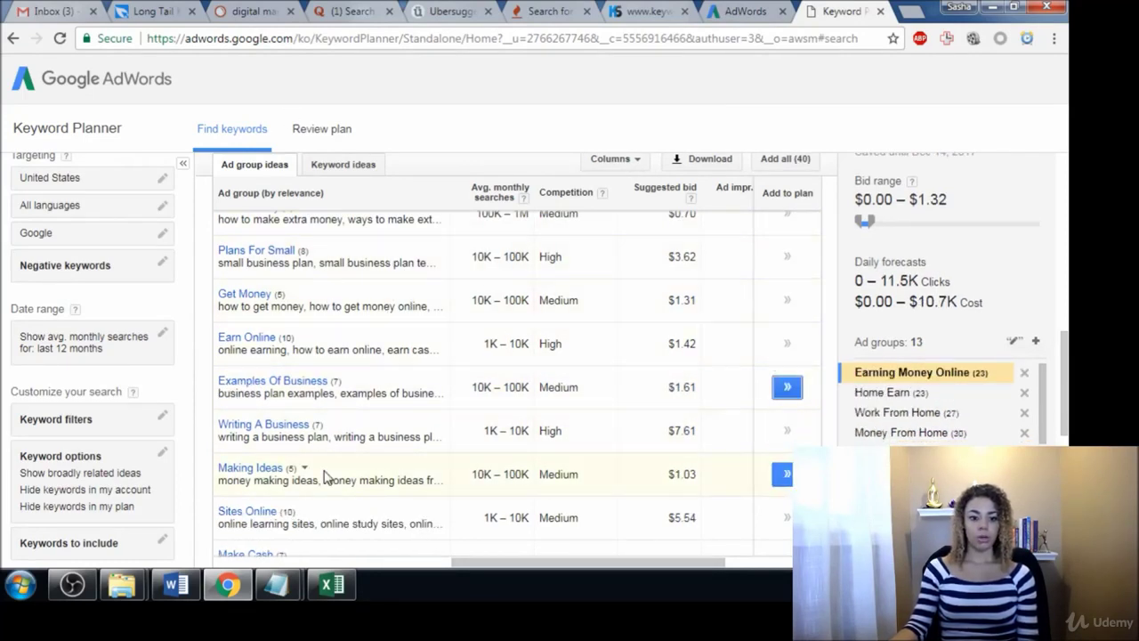
Step: Switch to the Notepad keyword list starting with Blog Business Plan, copy all its entries, and return to Keyword Planner
mouse_move(281, 582)
mouse_move(362, 540)
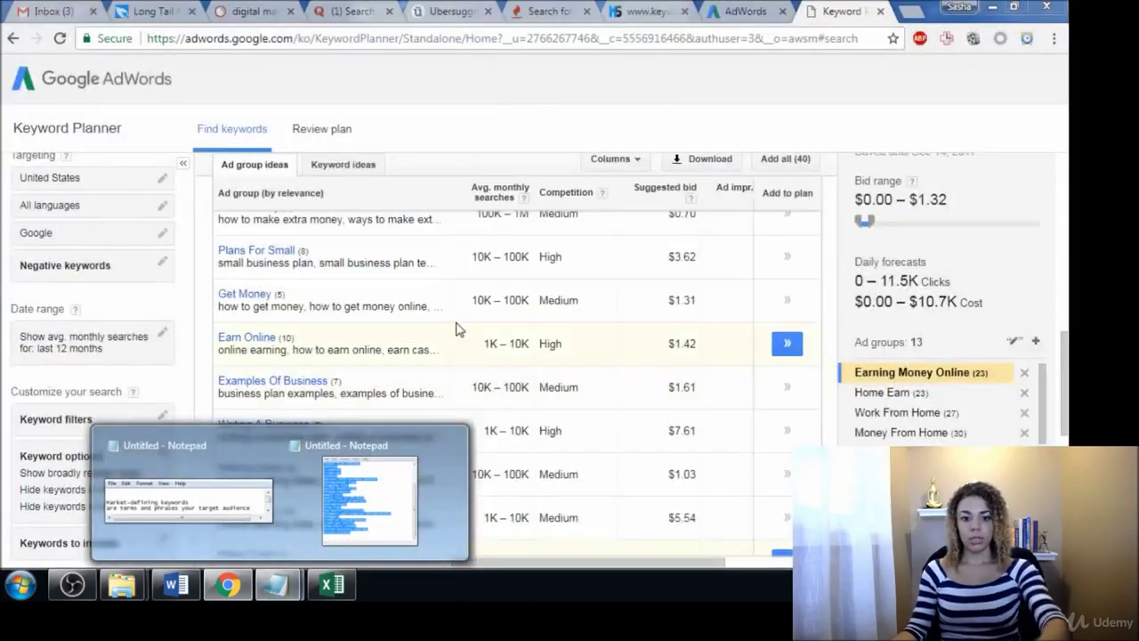
left_click(400, 485)
left_click_drag(453, 287, 349, 30)
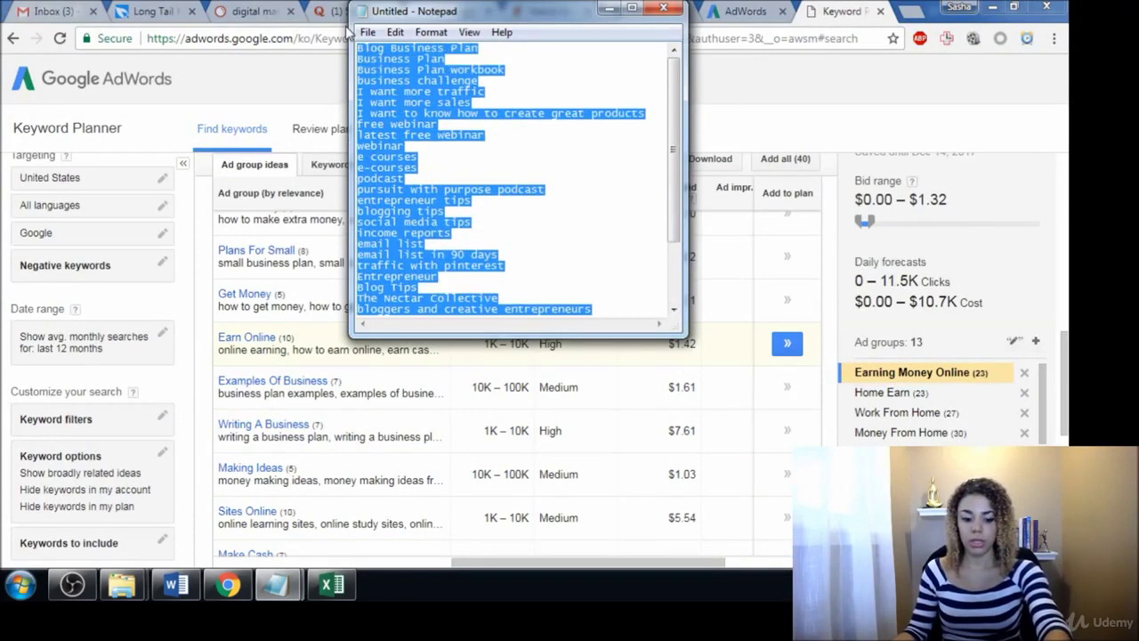
left_click(254, 97)
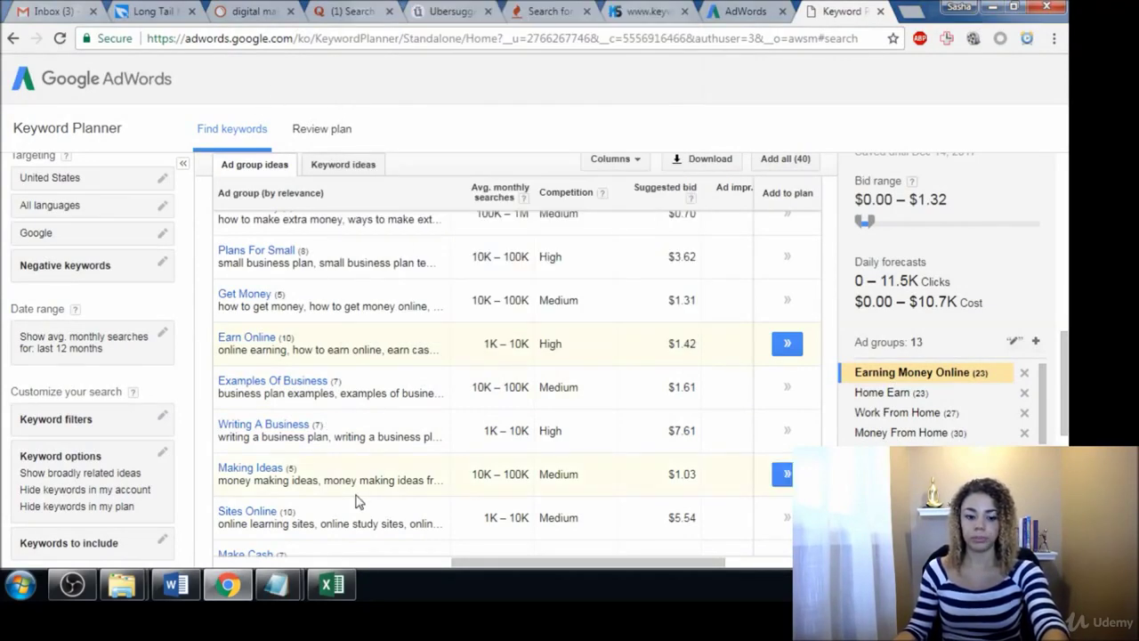
Step: Open the current search for modification and clear all product or service keywords
scroll(535, 385, "up", 5)
scroll(380, 259, "up", 2)
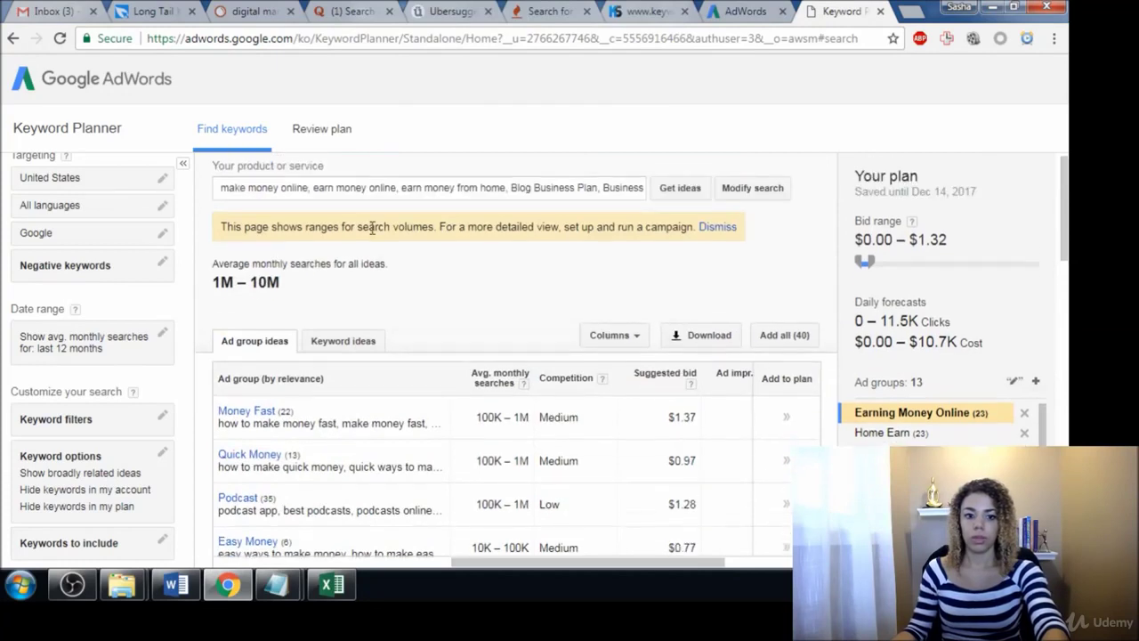
left_click(768, 203)
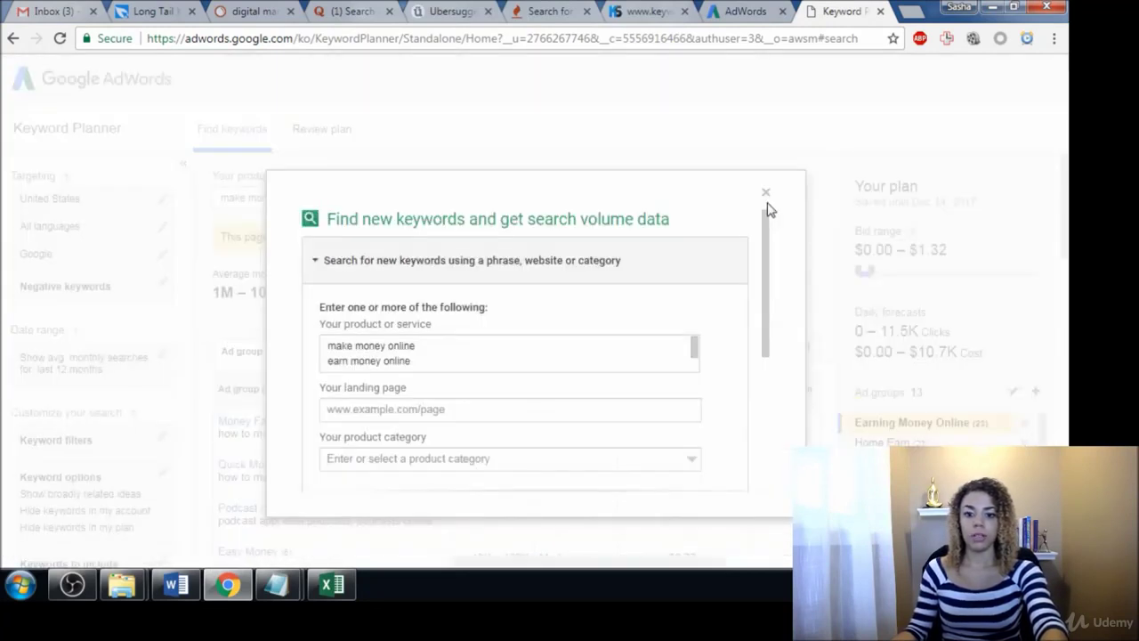
left_click(418, 354)
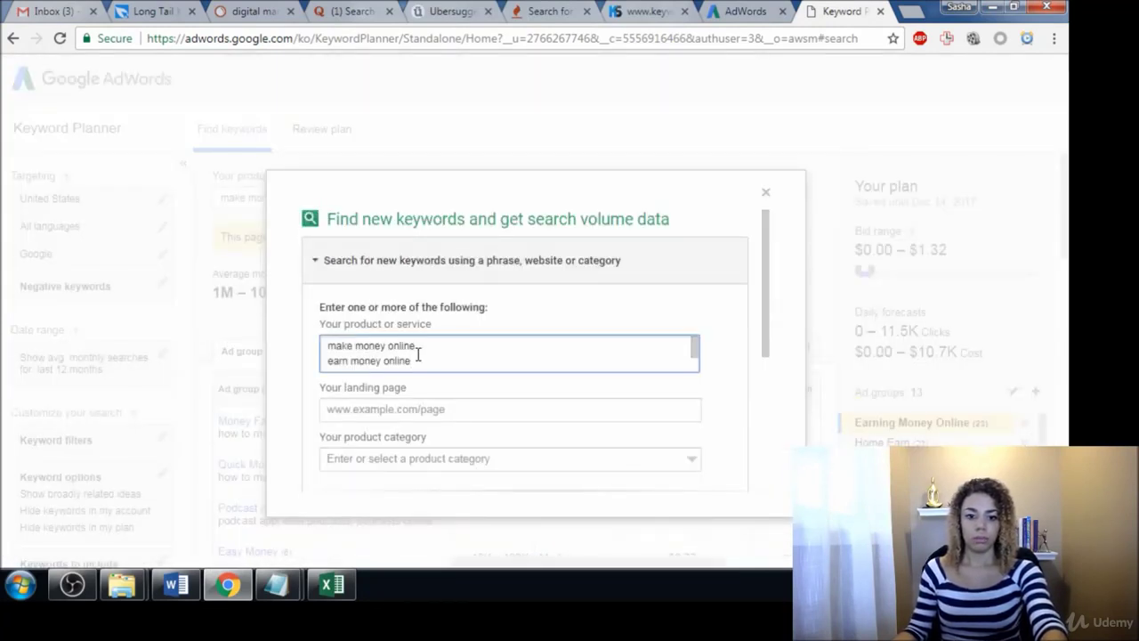
key("ctrl+a")
key("BackSpace")
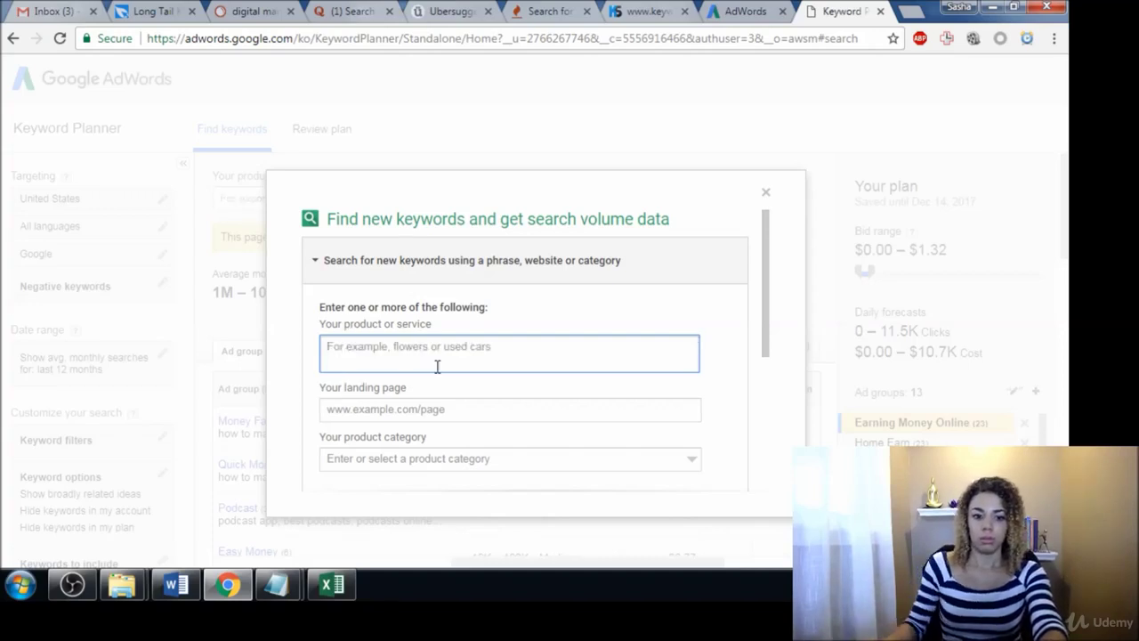
Step: Open the search volume data and trends option and paste the copied Notepad keyword list as its keywords
left_click_drag(768, 338, 762, 437)
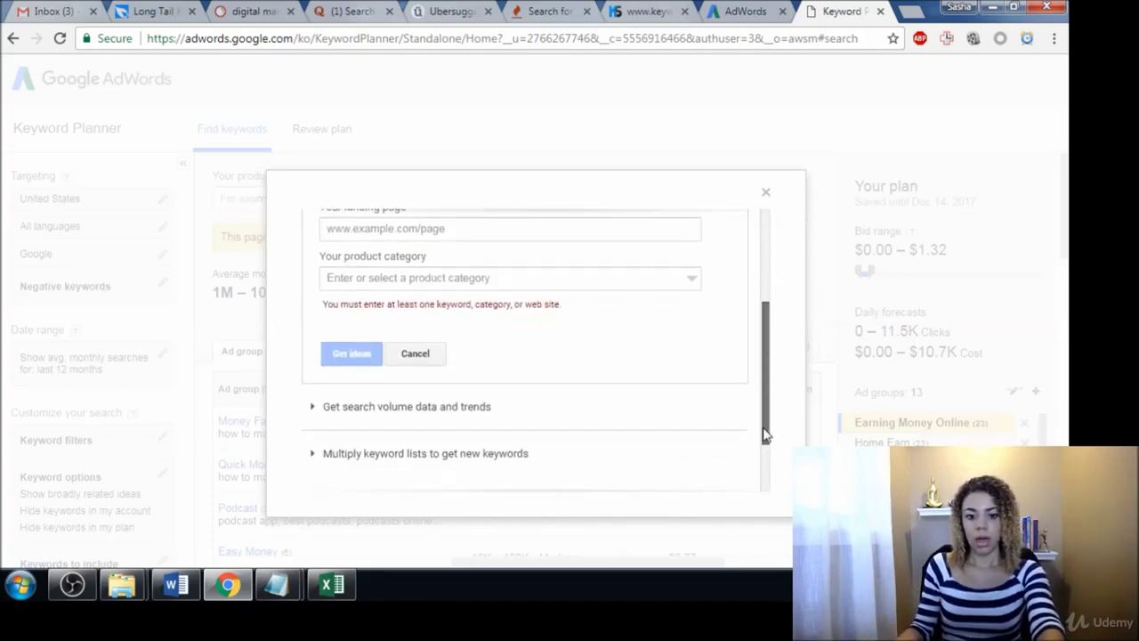
scroll(432, 406, "down", 1)
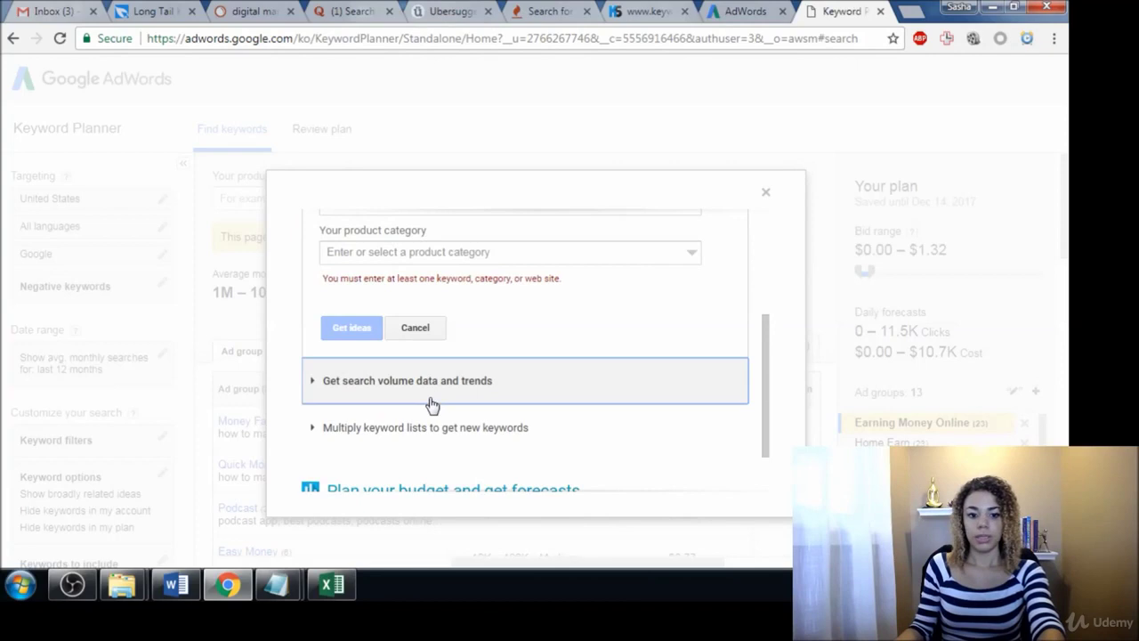
left_click(432, 404)
scroll(419, 269, "up", 5)
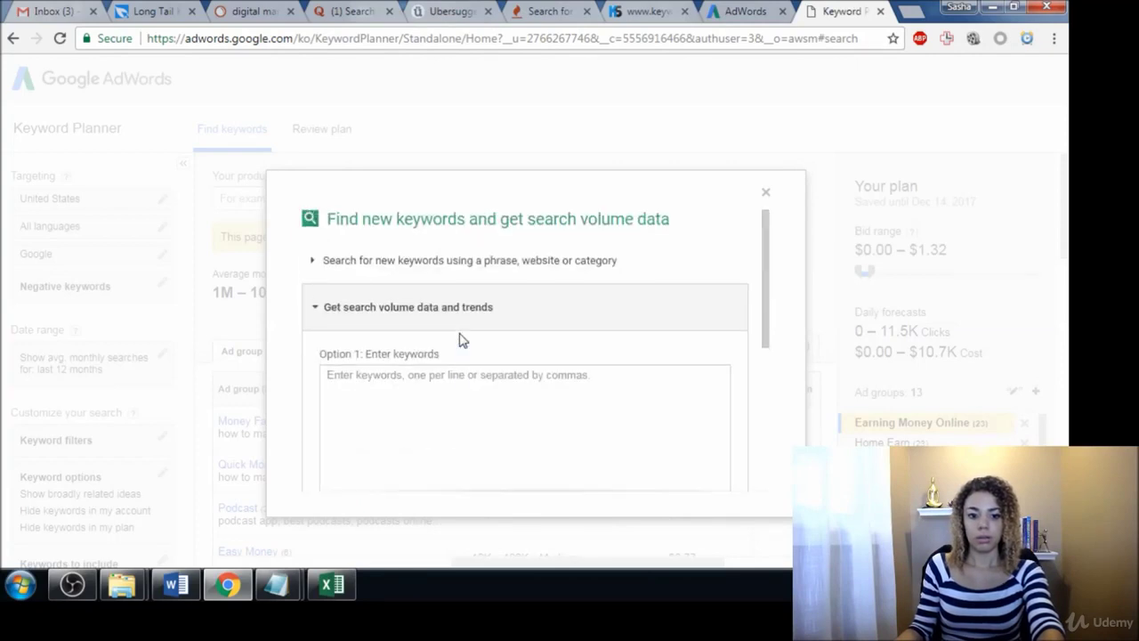
left_click(351, 381)
key("ctrl+v")
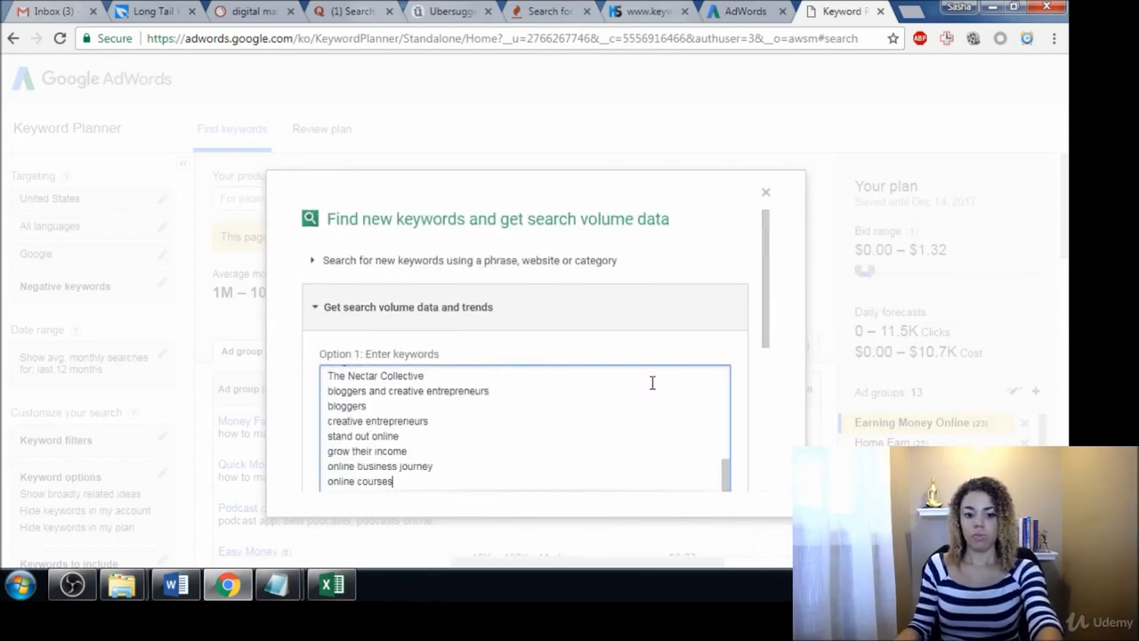
Step: Get the search volume for the pasted keywords and show the individual keyword ideas
scroll(652, 383, "down", 1)
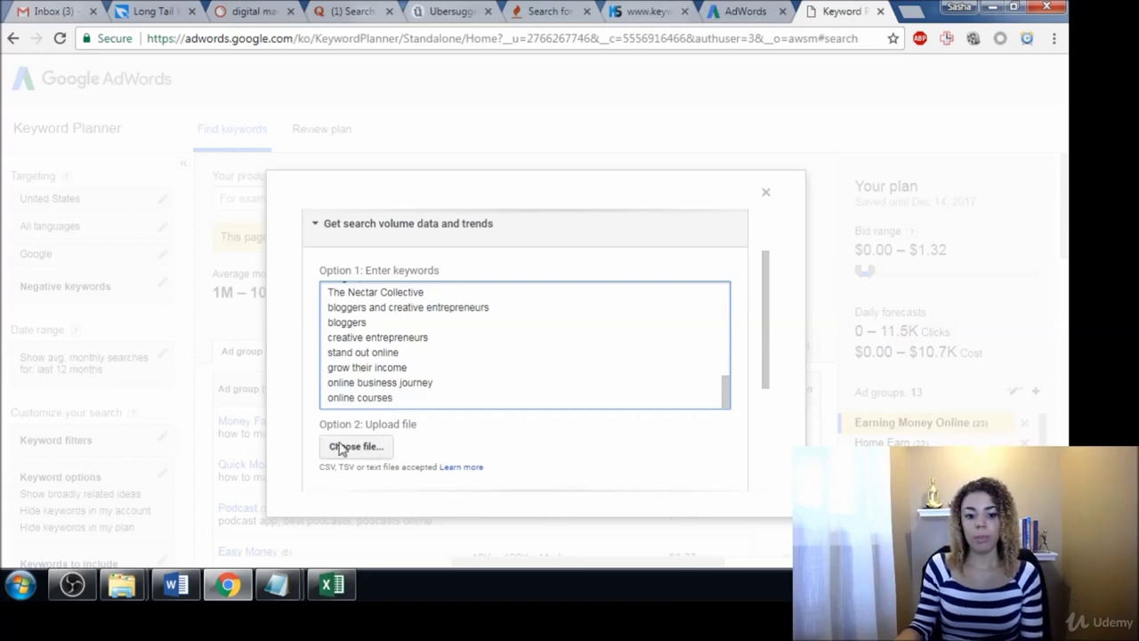
scroll(483, 437, "down", 2)
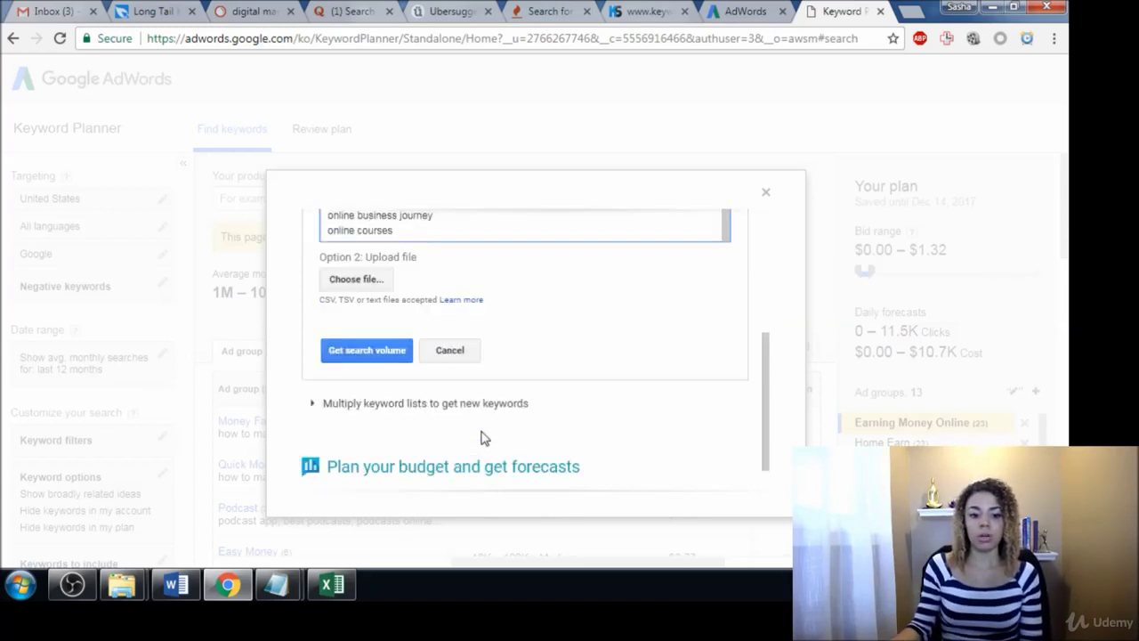
left_click(398, 360)
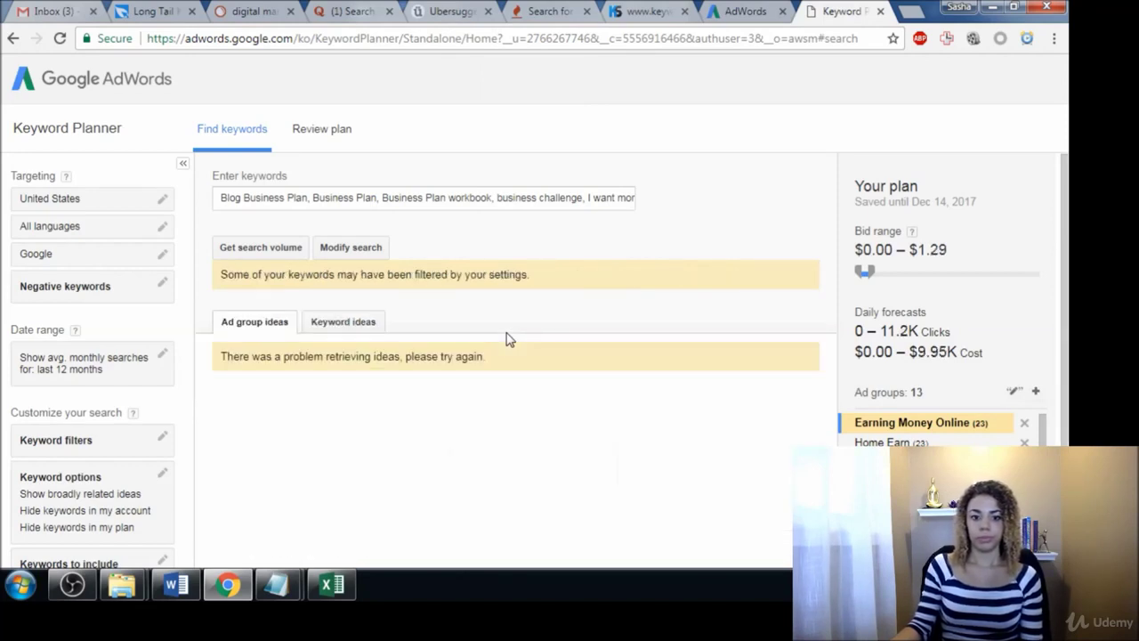
left_click(371, 323)
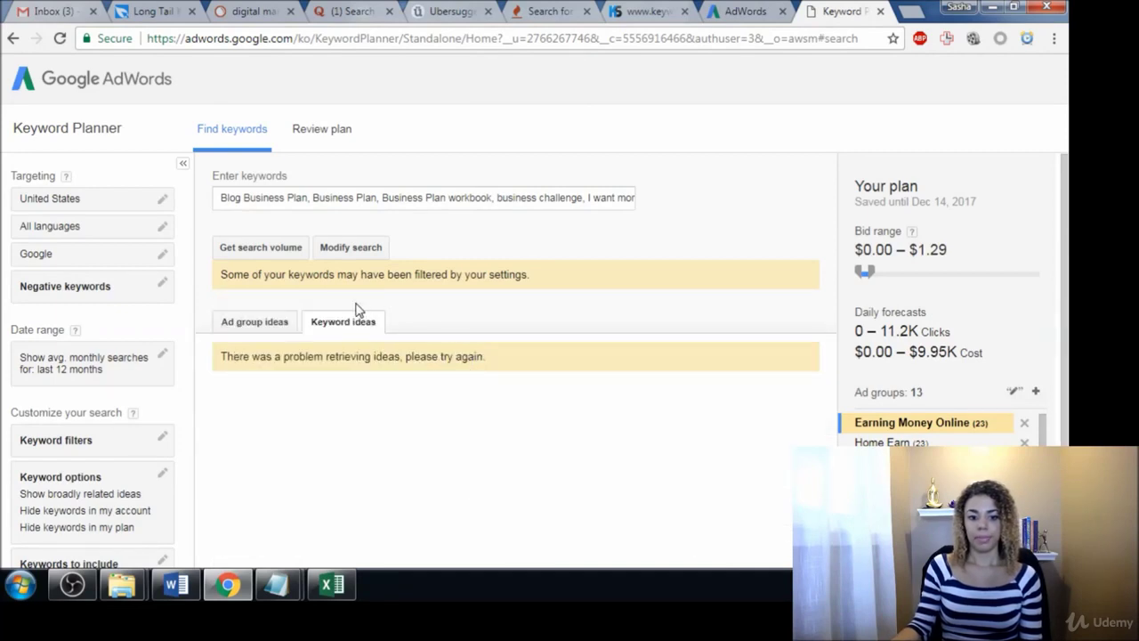
Step: Expand the pasted keyword list and request its search volume again
left_click(581, 197)
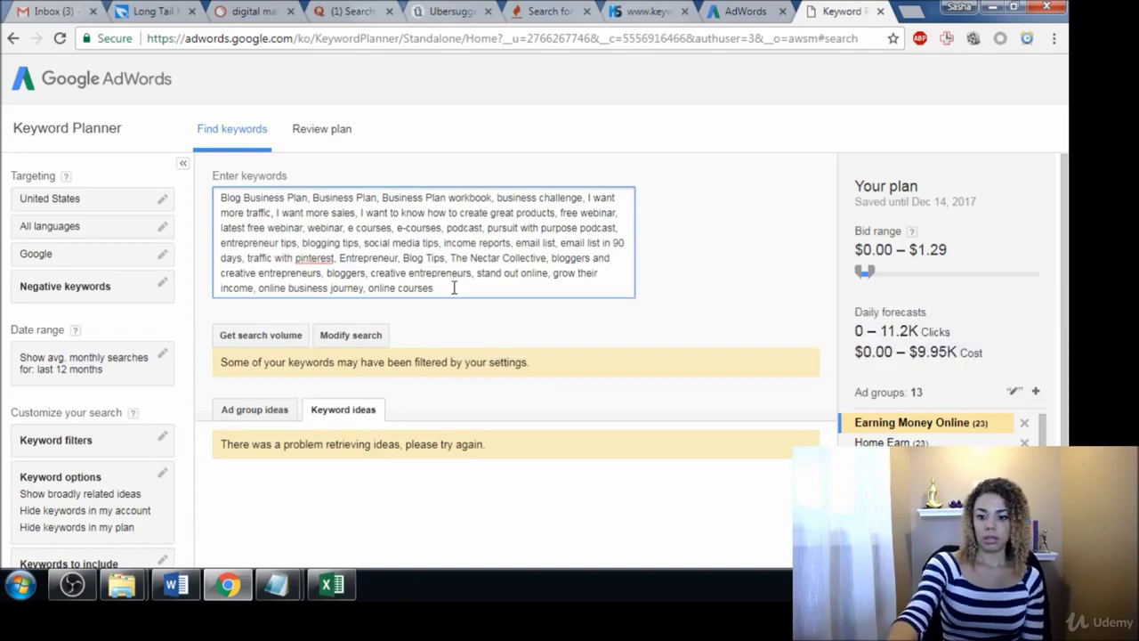
key("Return")
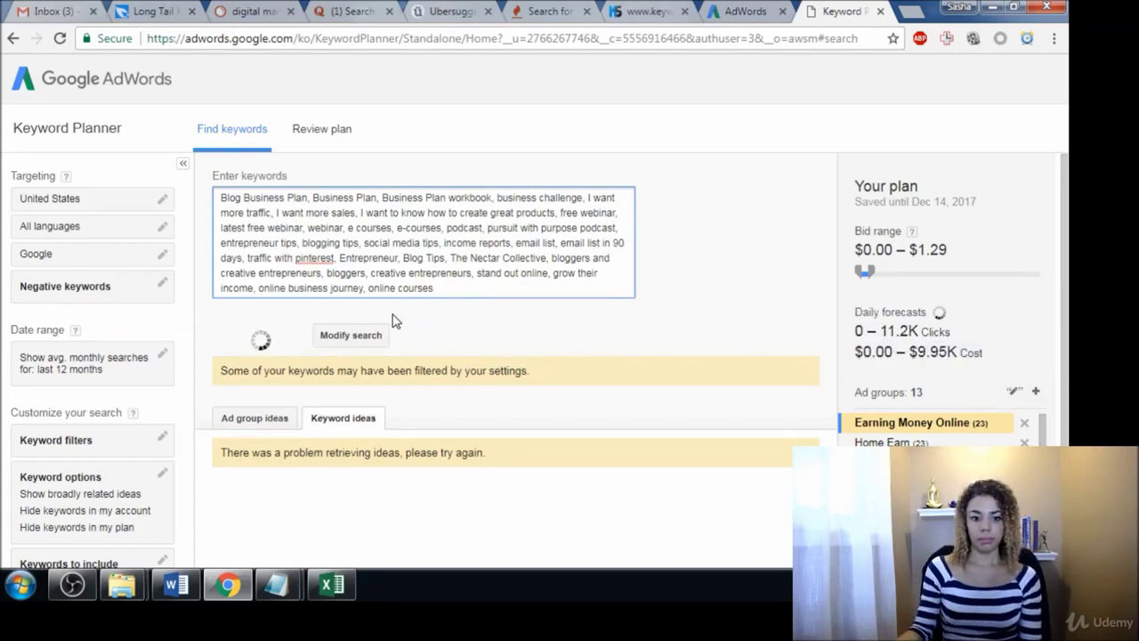
left_click(374, 335)
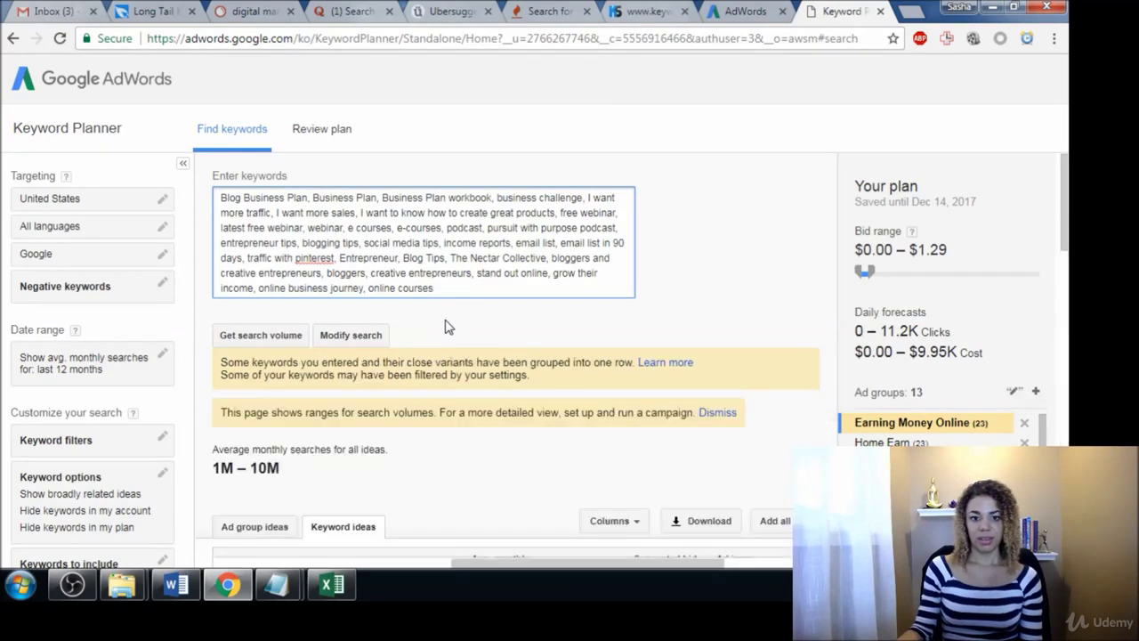
Step: Review the search volumes of the individual keyword ideas and add all of them to the plan
scroll(446, 327, "down", 2)
scroll(445, 327, "down", 4)
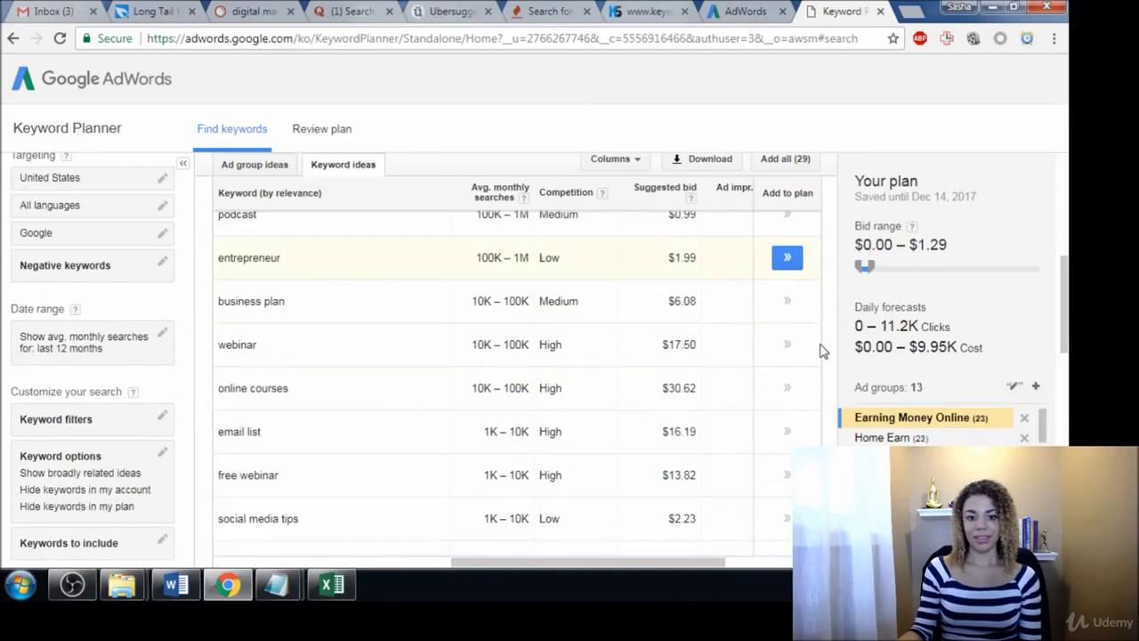
scroll(822, 351, "down", 1)
scroll(715, 368, "up", 1)
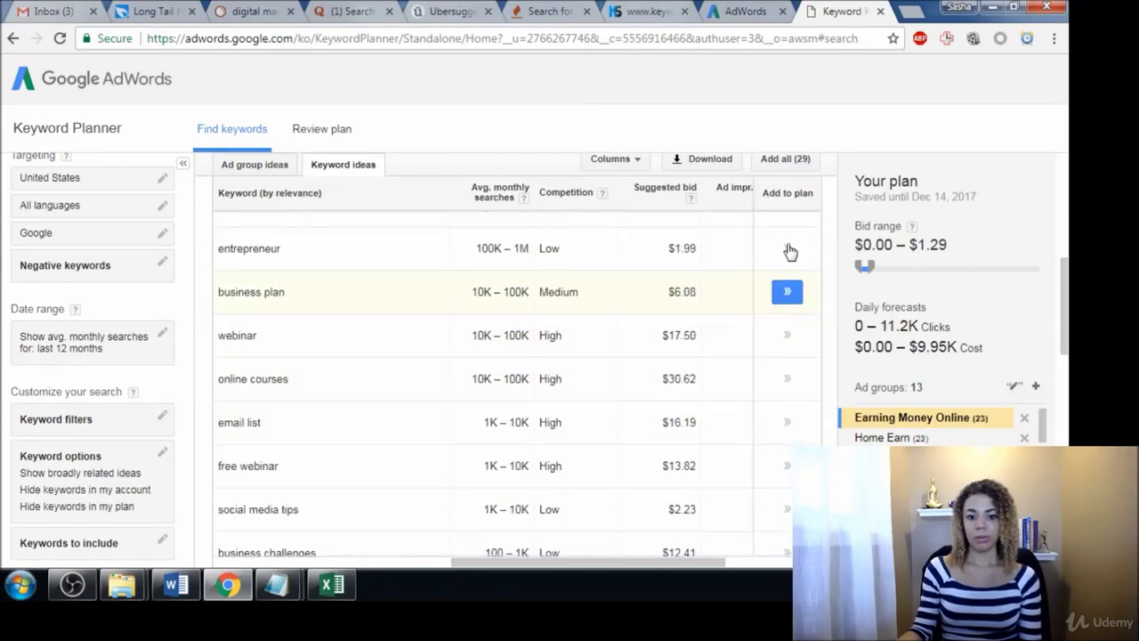
scroll(790, 252, "up", 1)
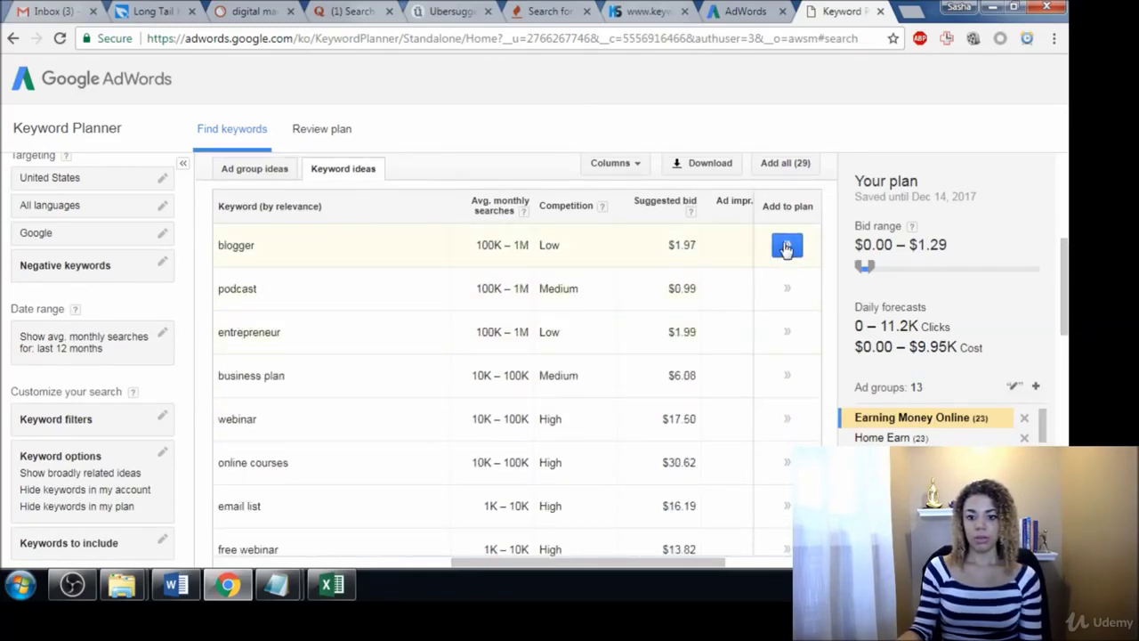
left_click(785, 163)
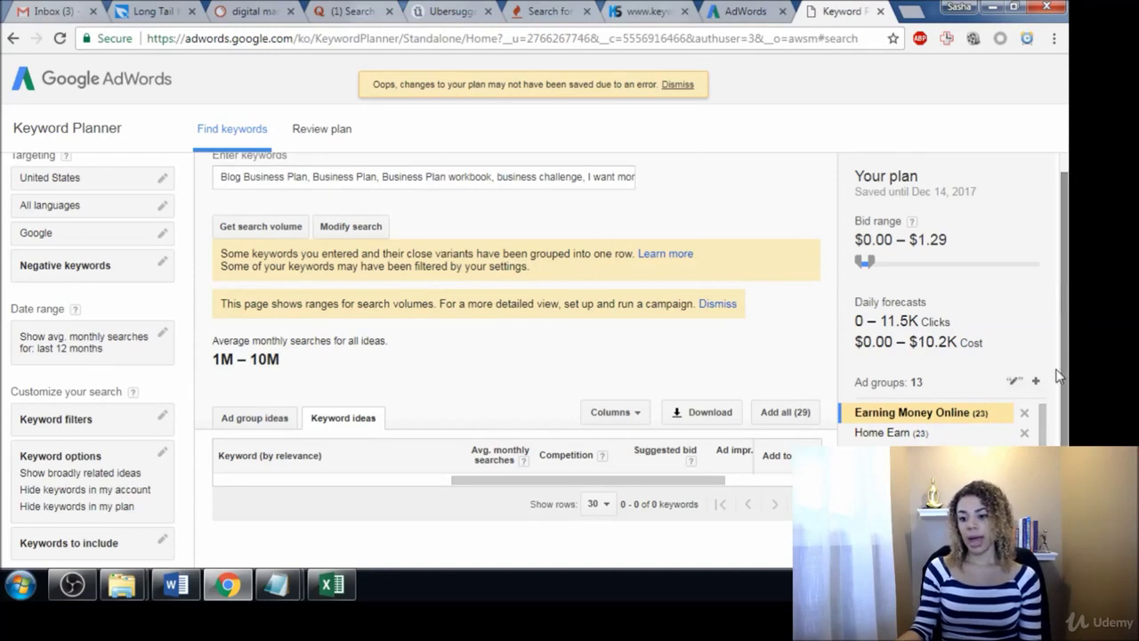
Step: Download the plan as an Excel CSV with historical statistics and save the file
scroll(1059, 377, "down", 1)
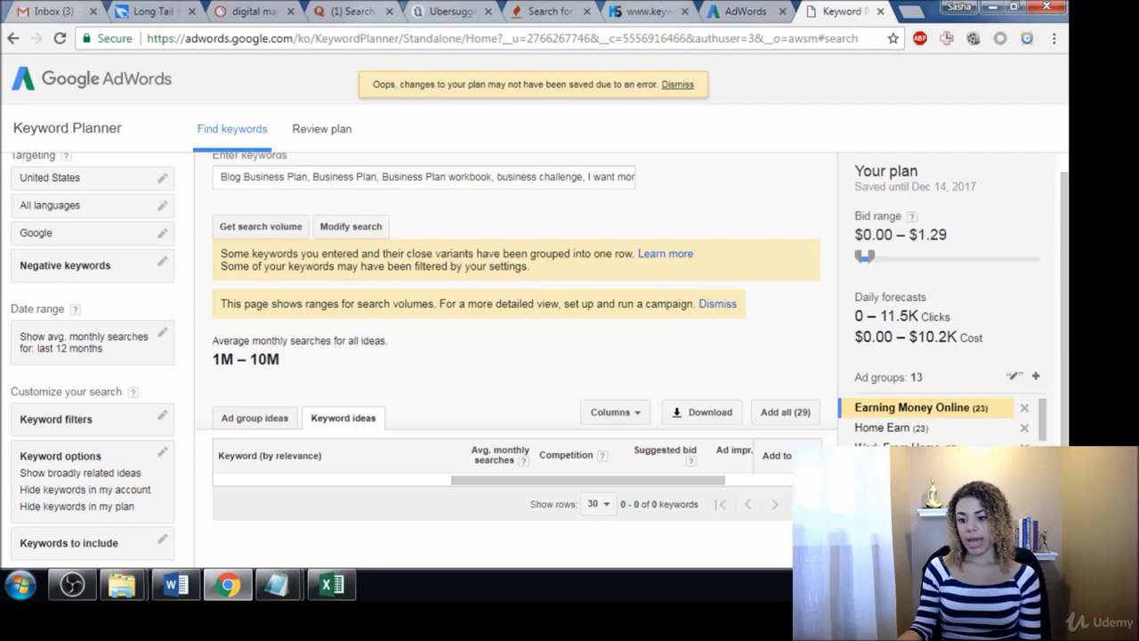
left_click(1012, 376)
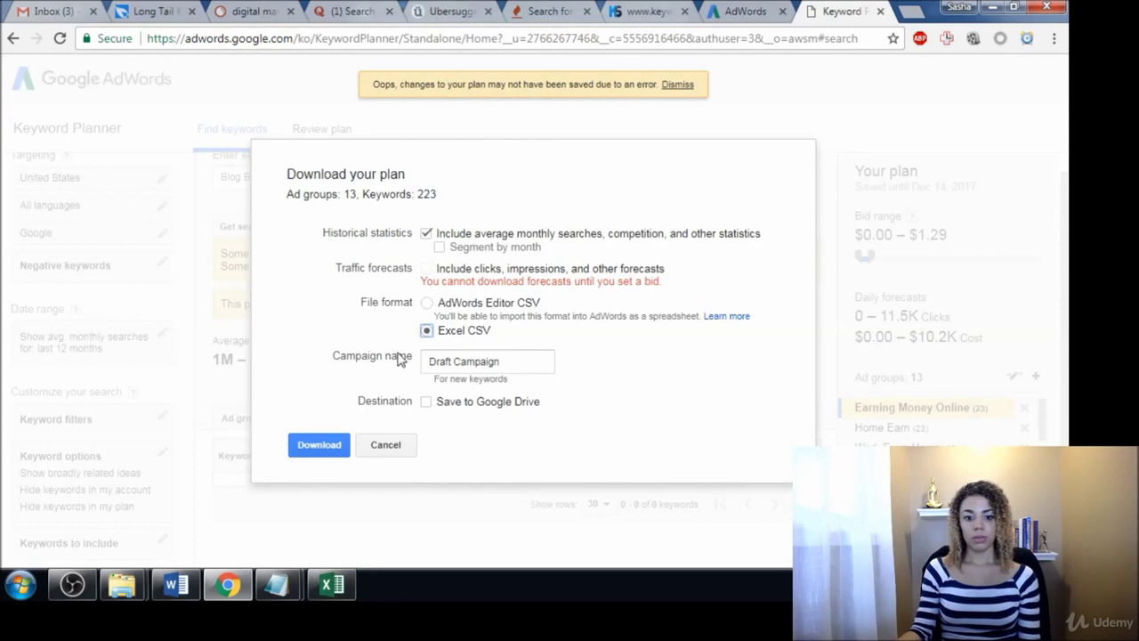
left_click(318, 445)
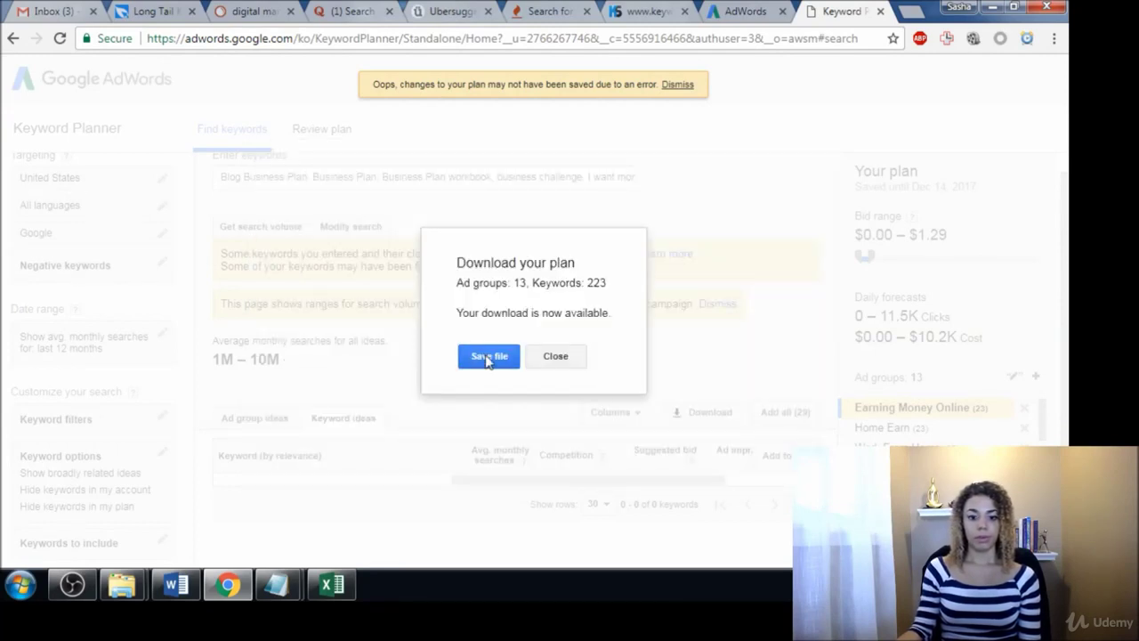
left_click(498, 357)
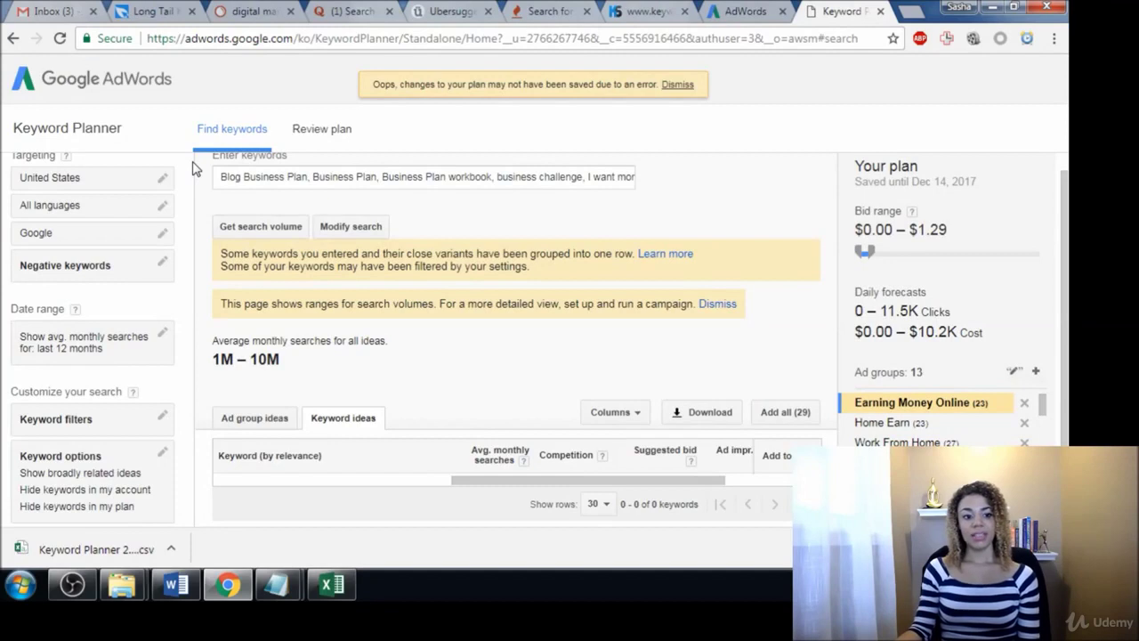
Step: View the search network targeting choices, Google or Google and search partners, and close them without changes
left_click_drag(1066, 312, 1066, 209)
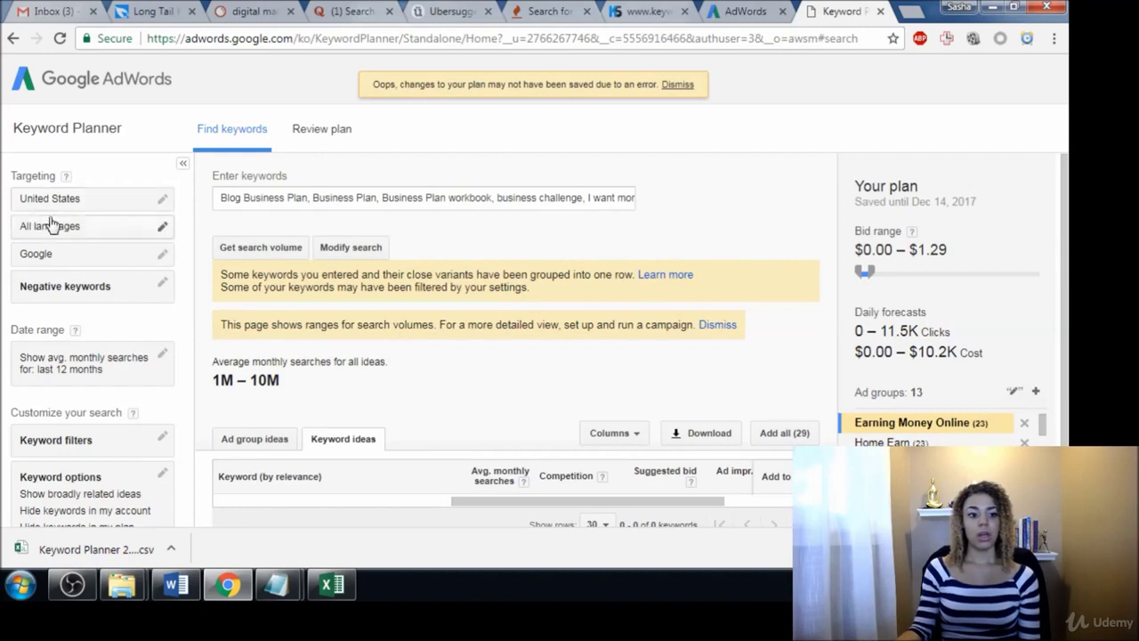
left_click(163, 257)
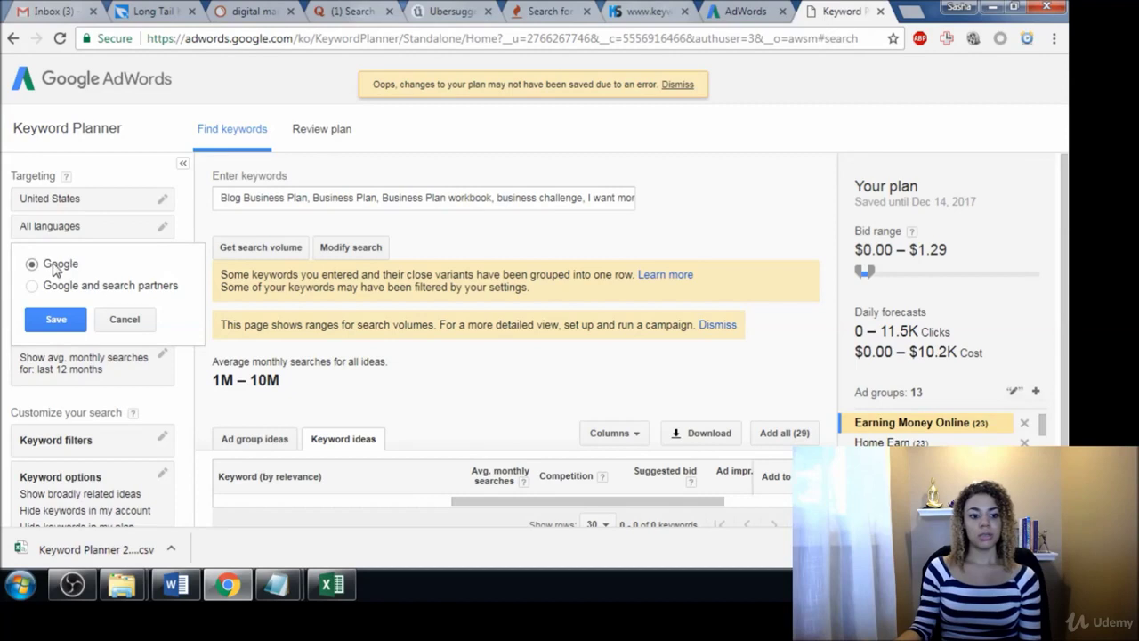
left_click(124, 320)
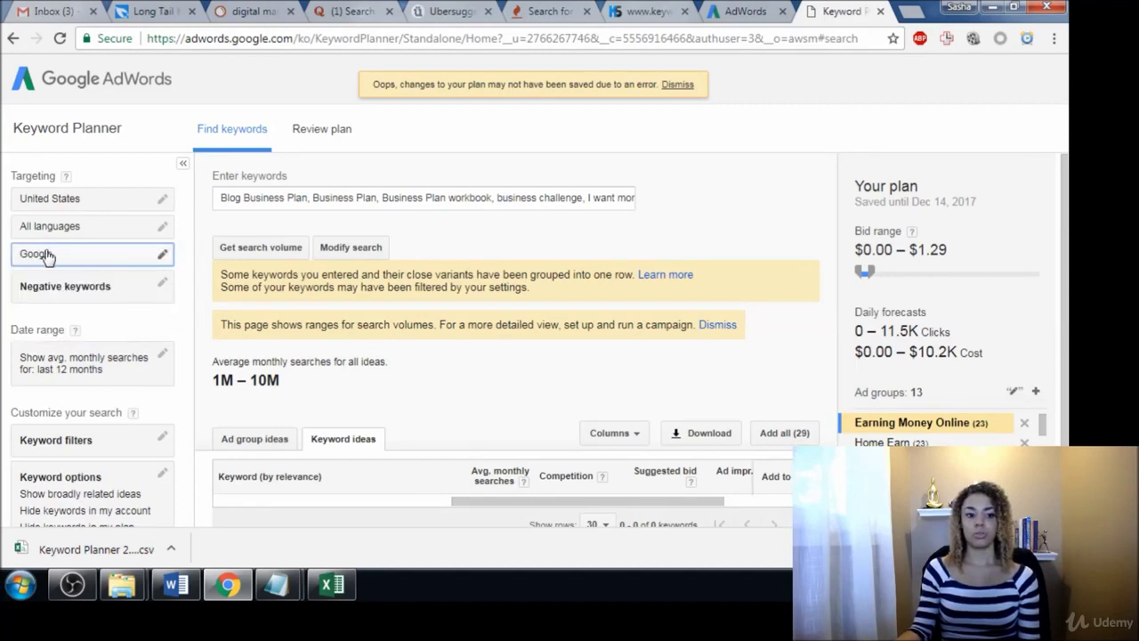
Step: Set the targeting language to English and save it
left_click(163, 229)
left_click(42, 247)
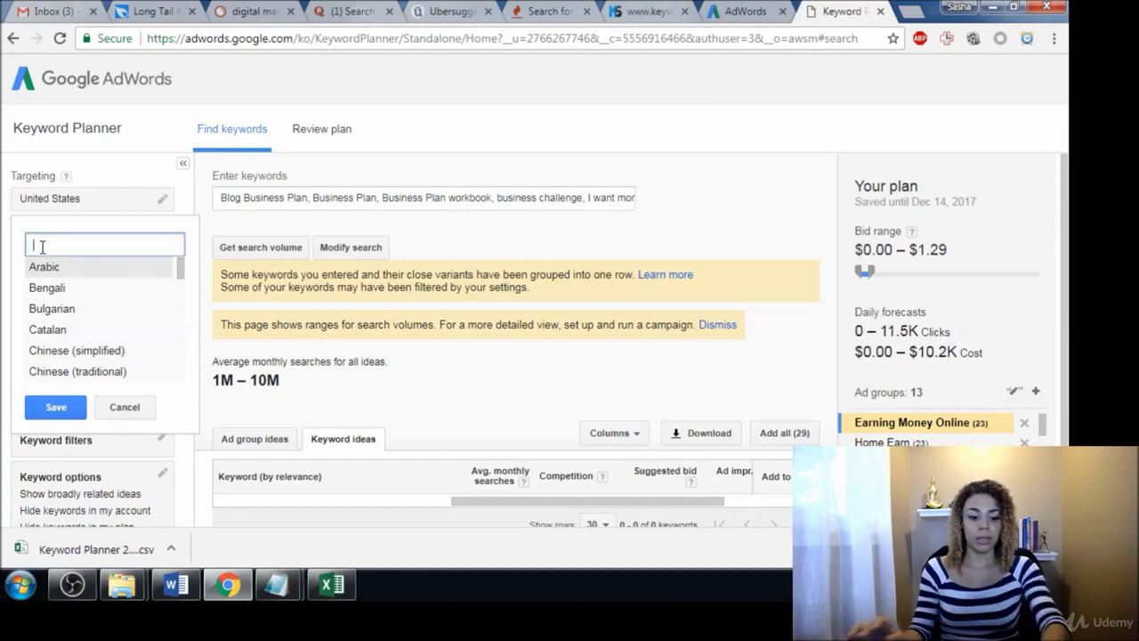
type("English")
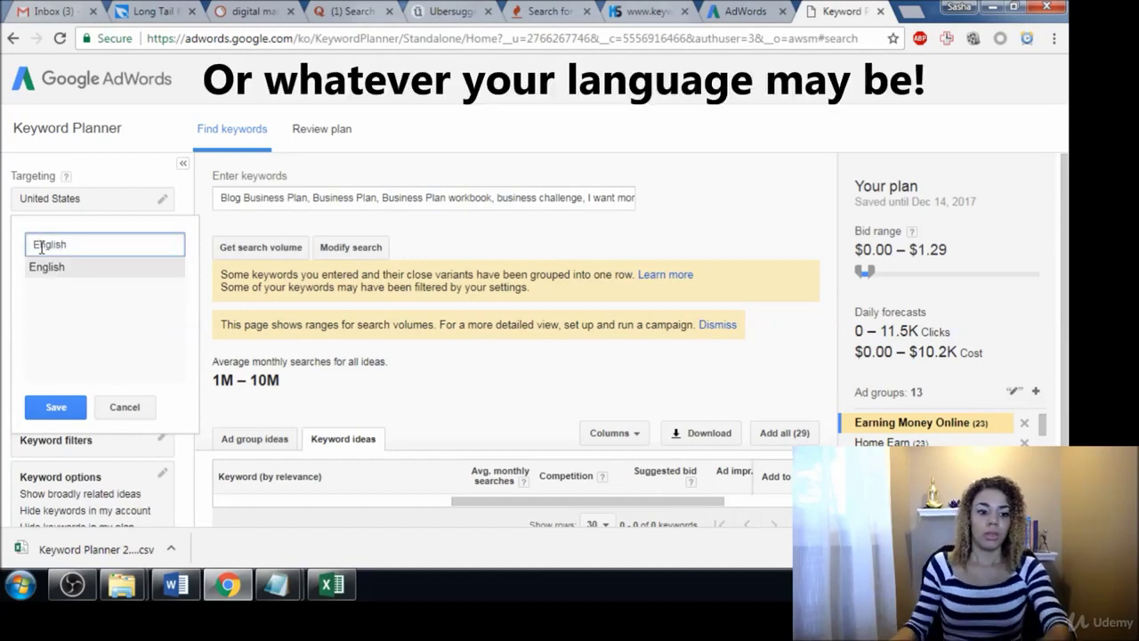
left_click(56, 267)
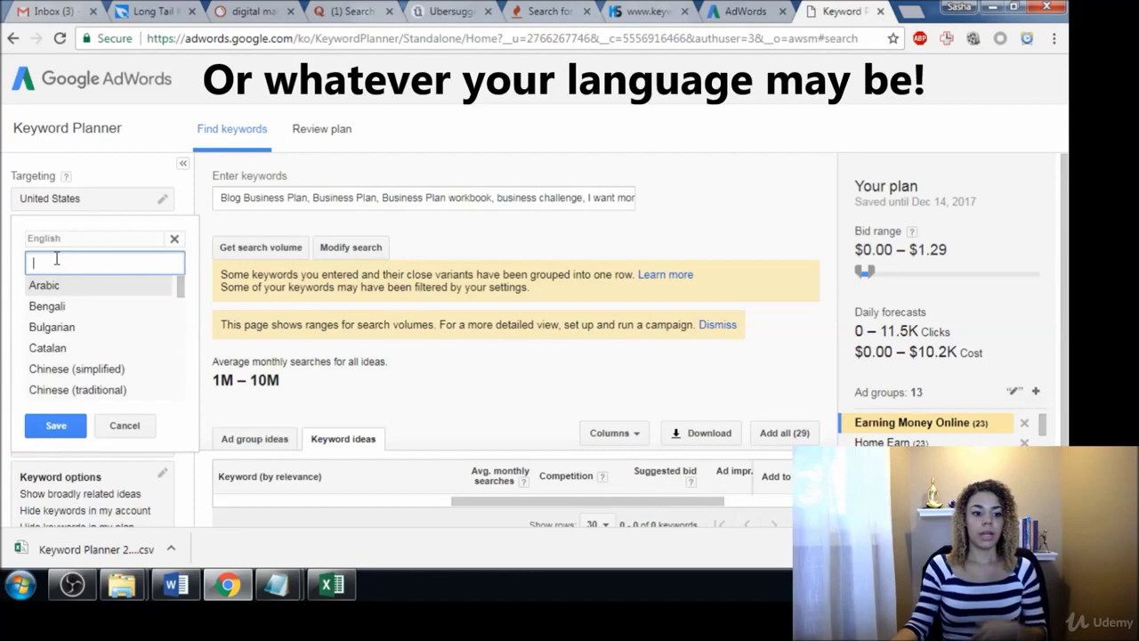
left_click(71, 429)
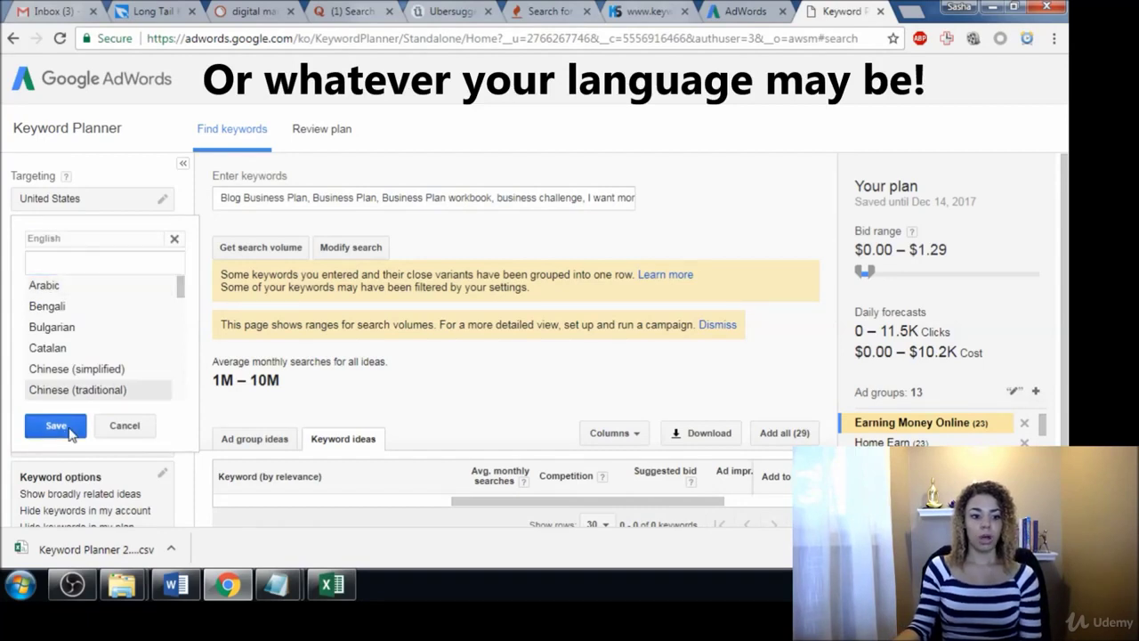
left_click(175, 278)
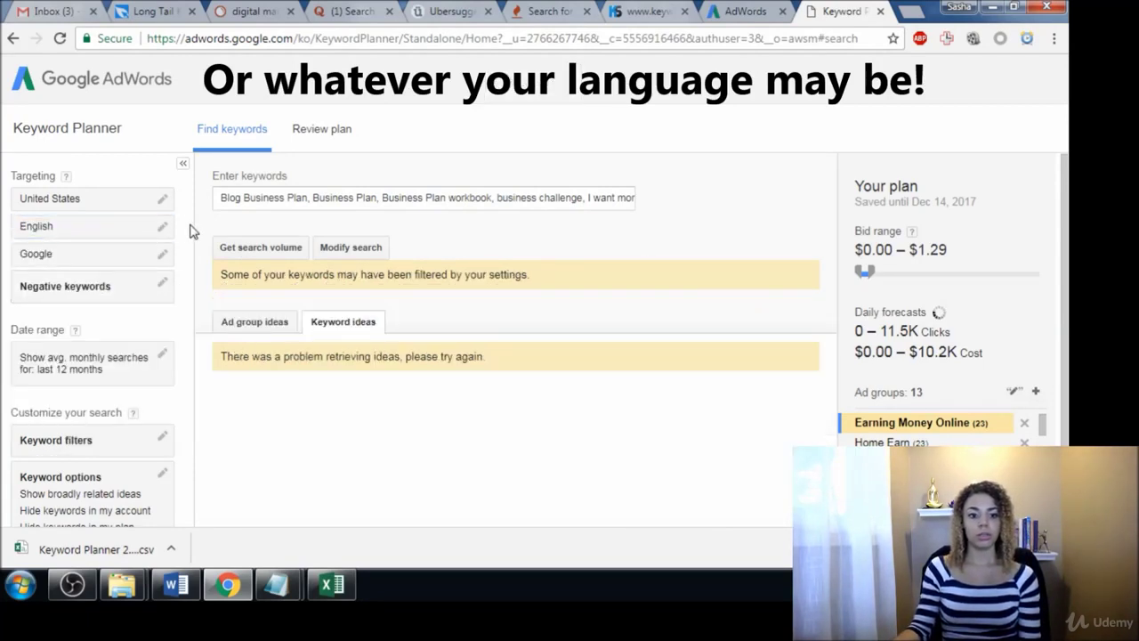
Step: View the location targeting settings with their field for adding a location and close them without changes
left_click(162, 199)
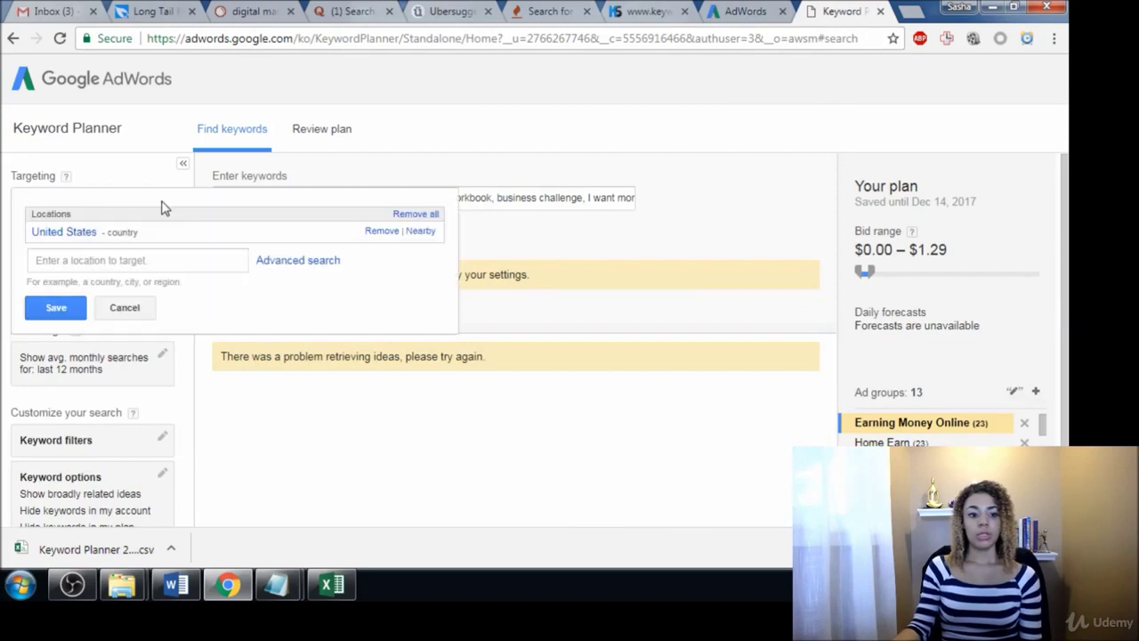
left_click(75, 262)
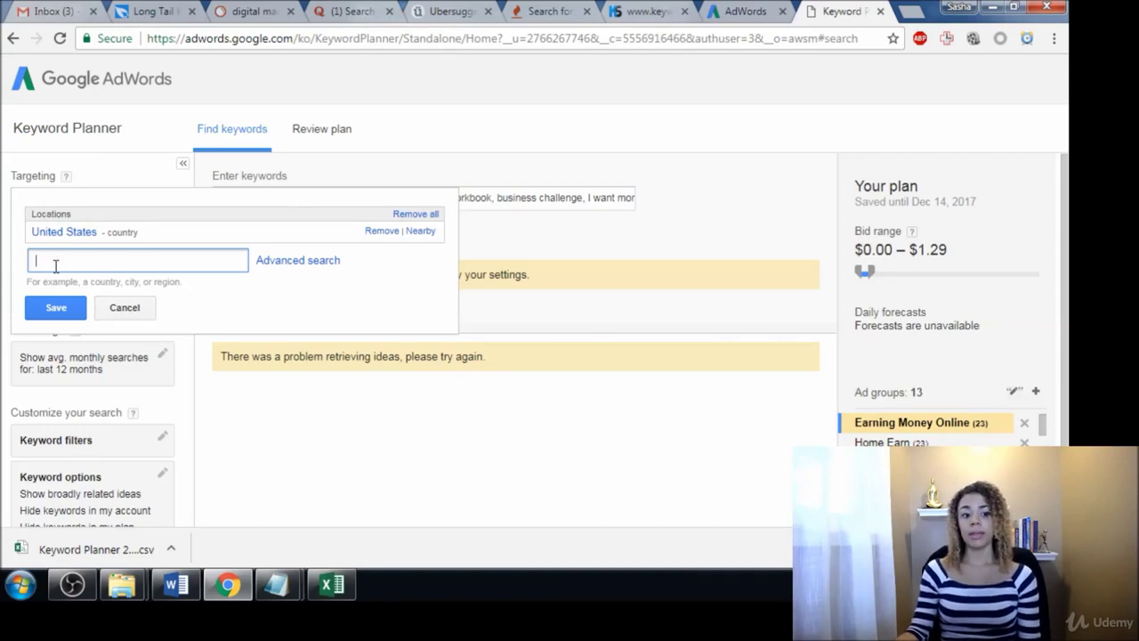
left_click(124, 308)
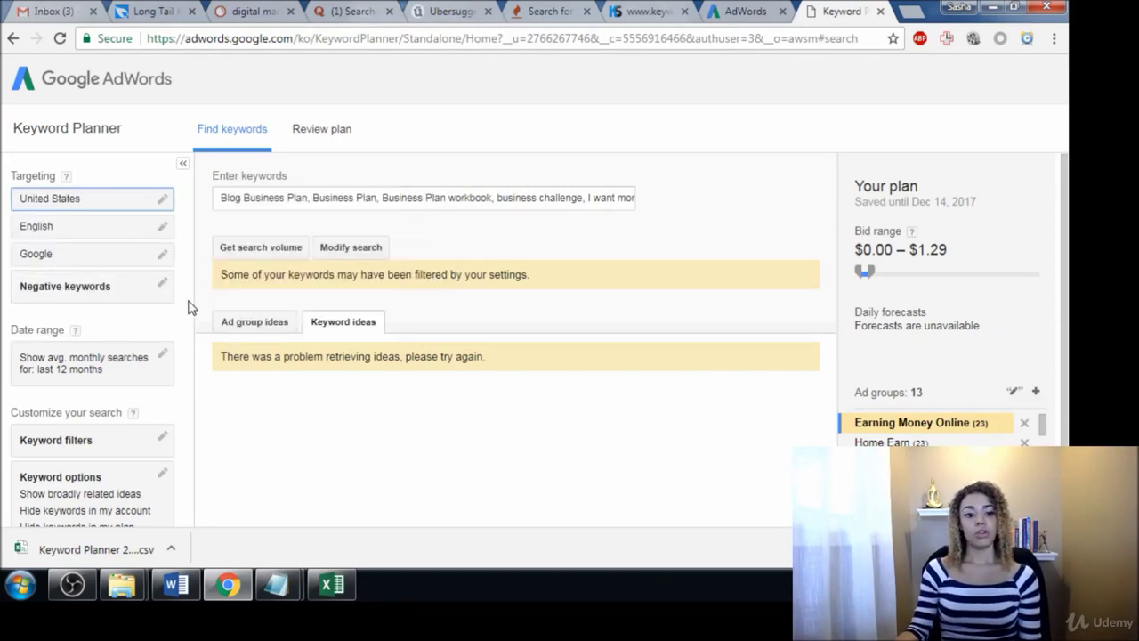